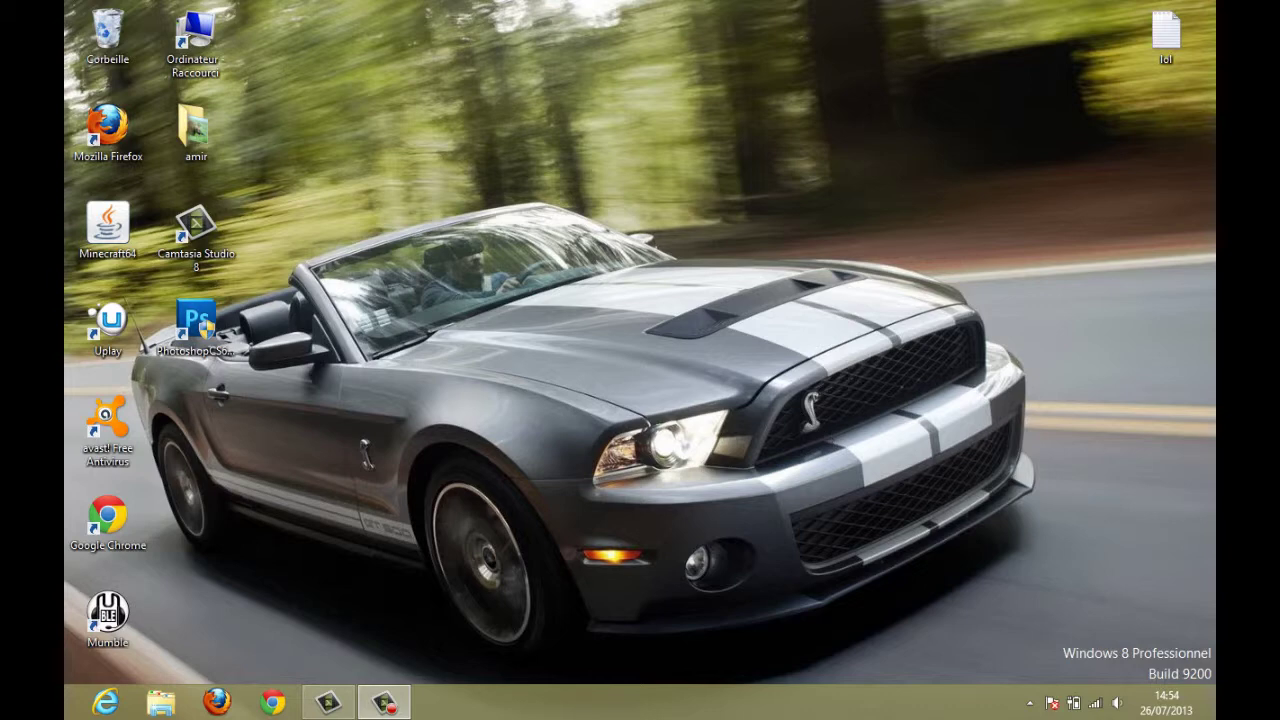
# Copy the minecraft64.net Rei's Minimap link from the lol text file on the desktop
pyautogui.doubleClick(1164, 36)
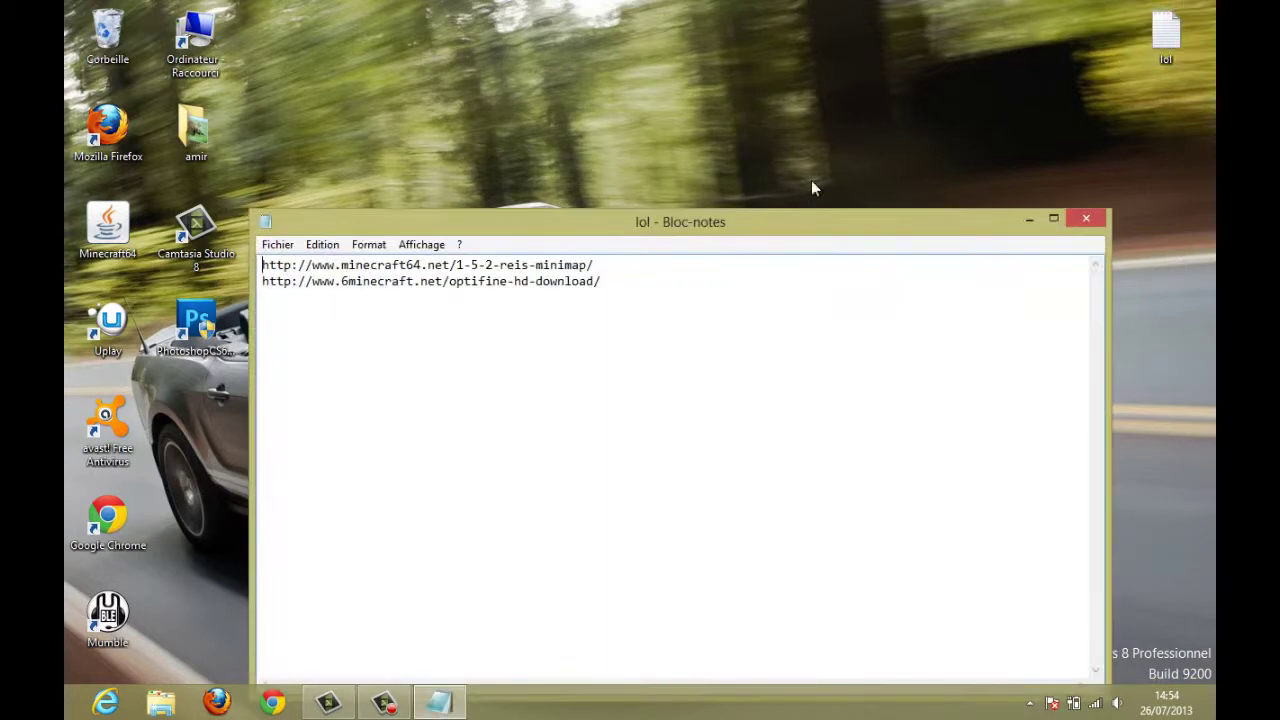
pyautogui.moveTo(645, 274); pyautogui.dragTo(262, 265)
pyautogui.hotkey('ctrl', 'c')
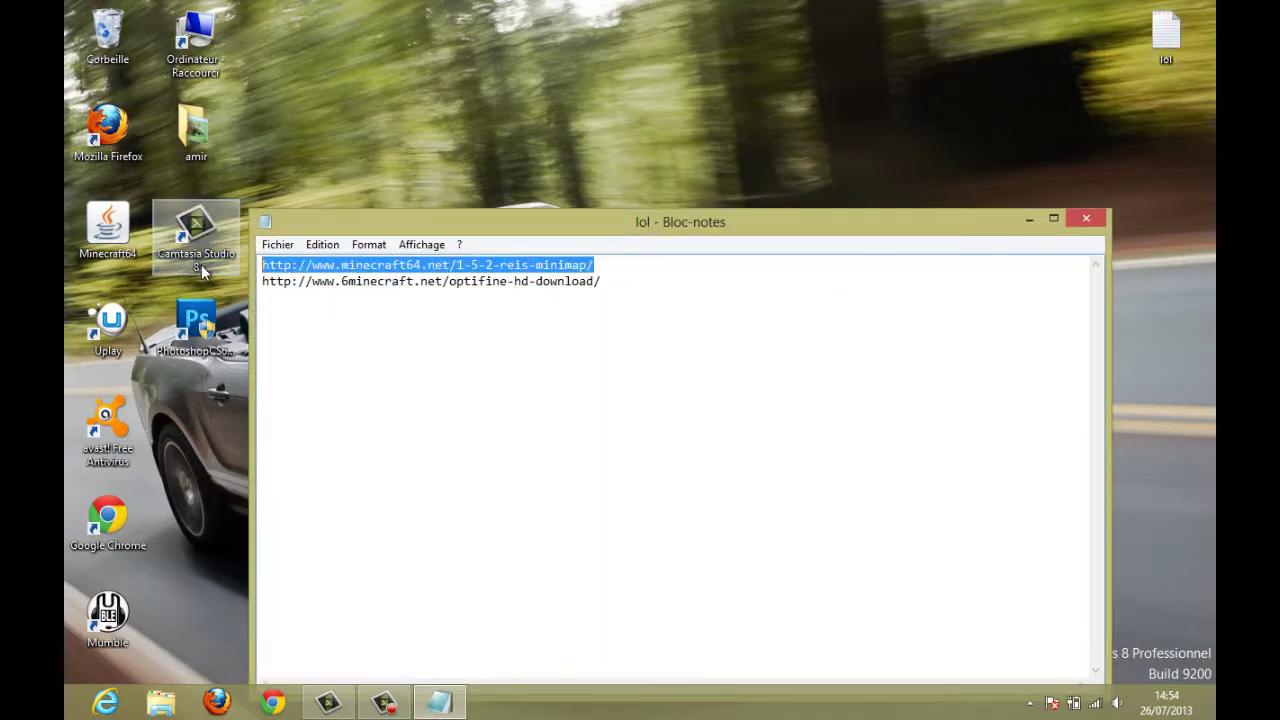
pyautogui.click(1030, 218)
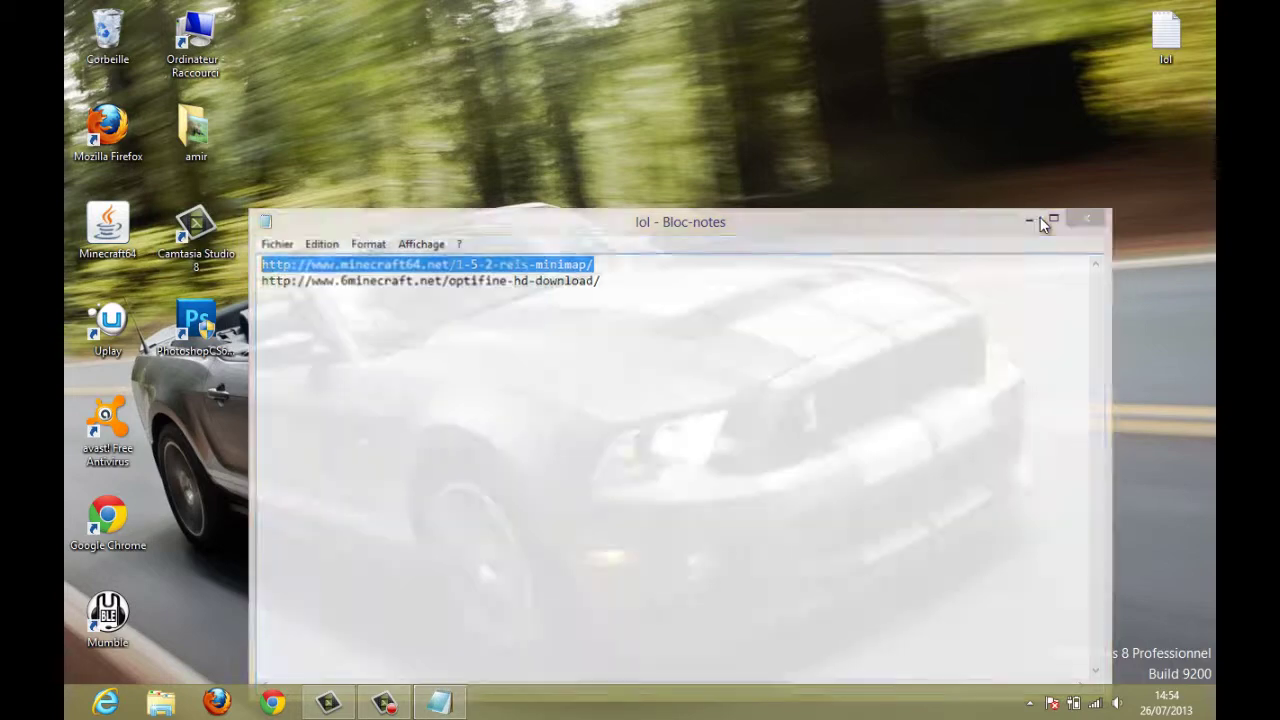
pyautogui.click(237, 708)
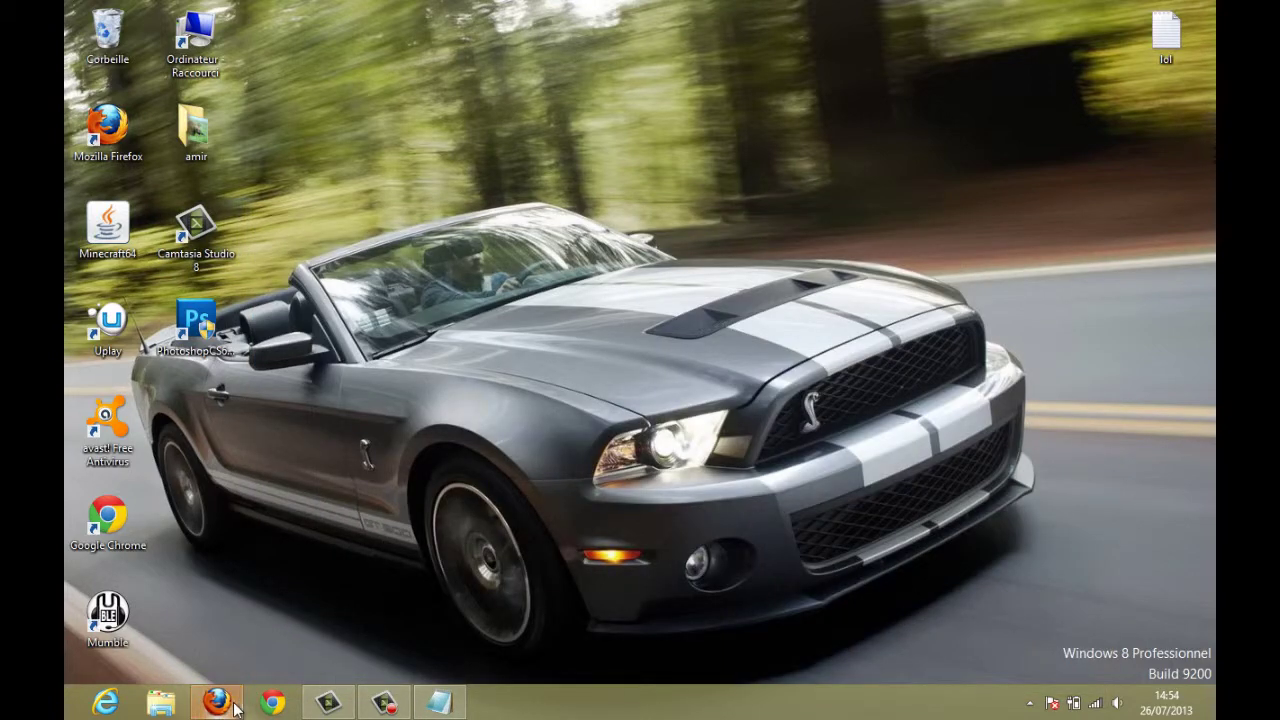
pyautogui.click(342, 40)
pyautogui.hotkey('ctrl', 'v')
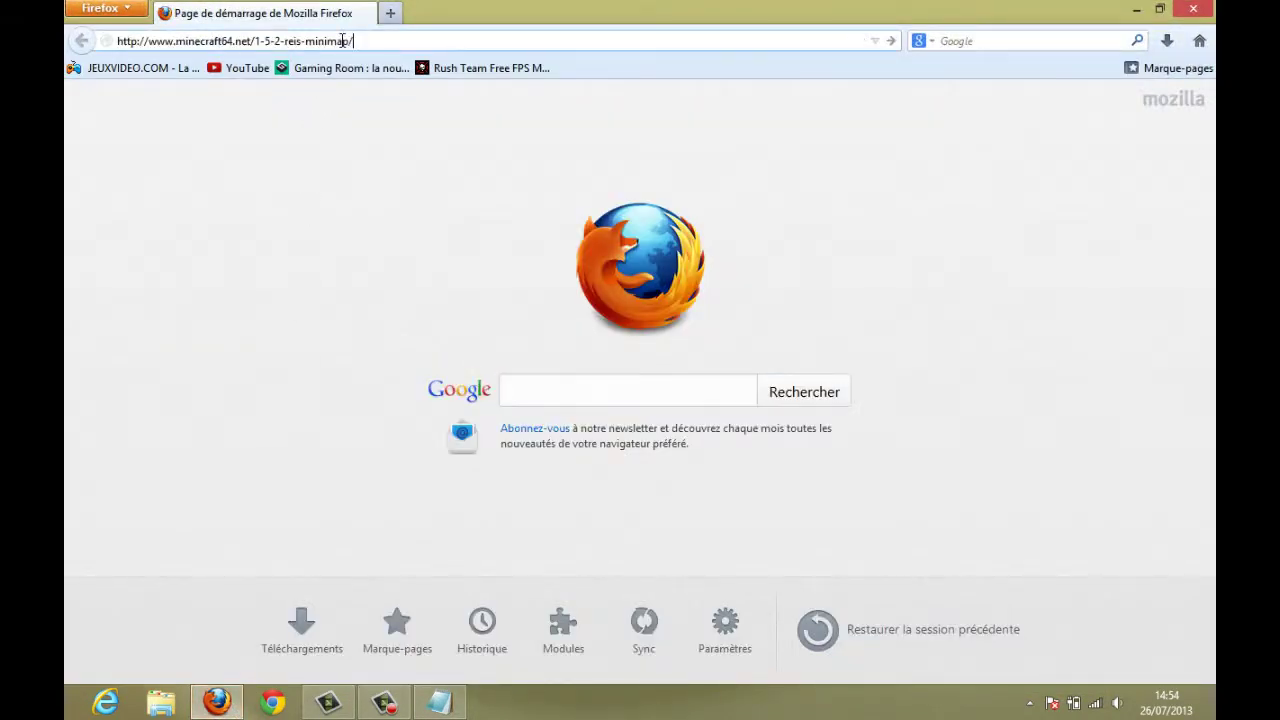
pyautogui.press('Return')
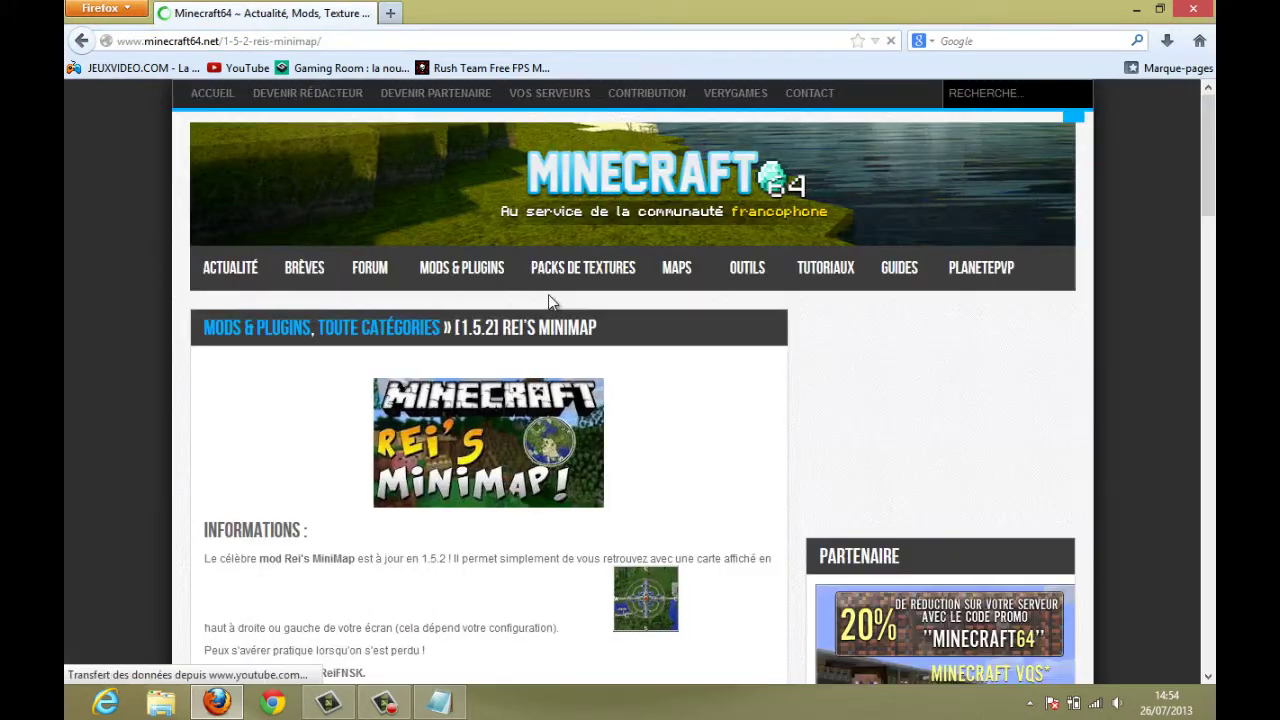
# Examine the Rei's Minimap page, including its features, download link and installation instructions
pyautogui.scroll(-1, 528, 468)
pyautogui.scroll(-4, 528, 468)
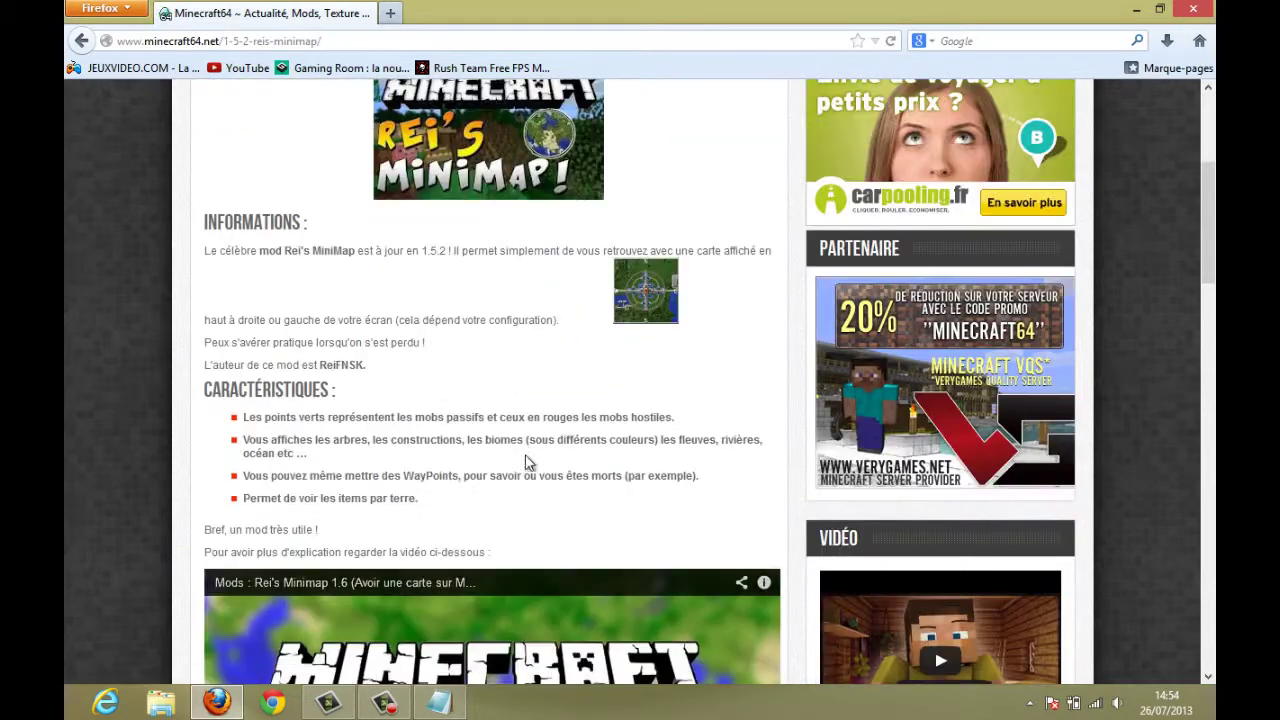
pyautogui.scroll(-5, 527, 455)
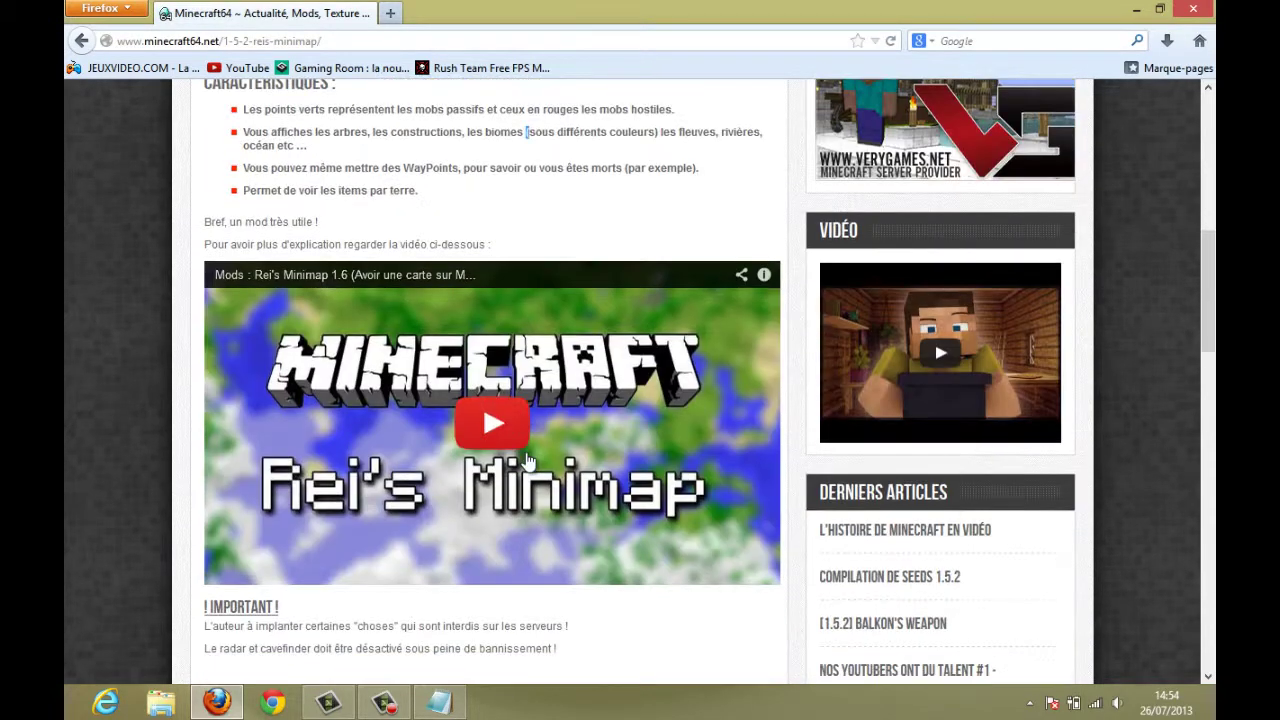
pyautogui.scroll(5, 532, 458)
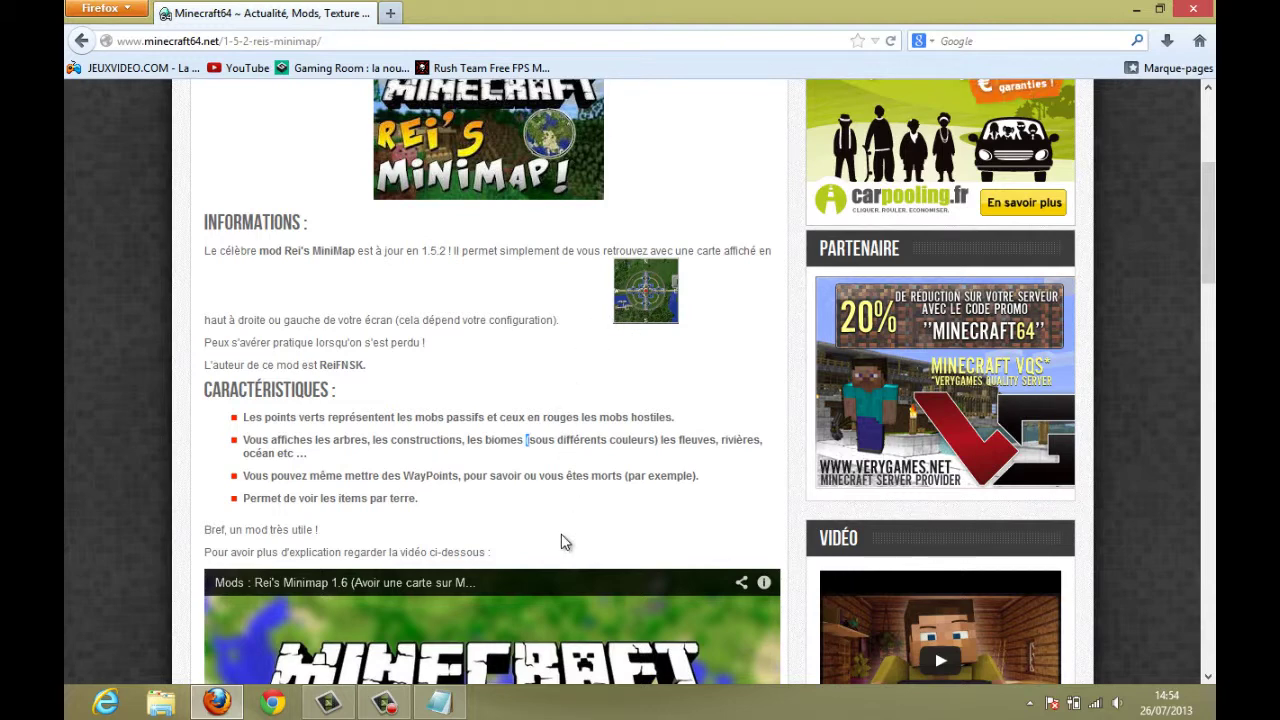
pyautogui.scroll(-8, 517, 594)
pyautogui.scroll(-2, 517, 594)
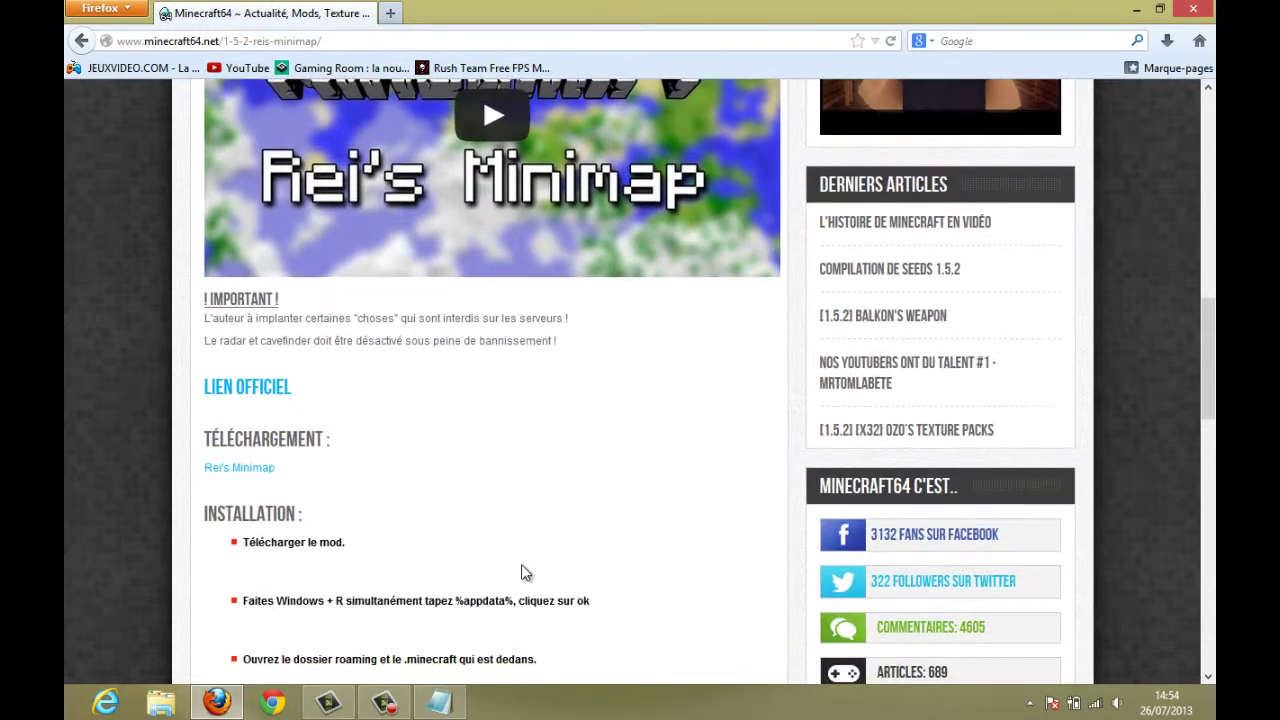
pyautogui.moveTo(523, 571); pyautogui.dragTo(519, 530)
pyautogui.click(215, 474)
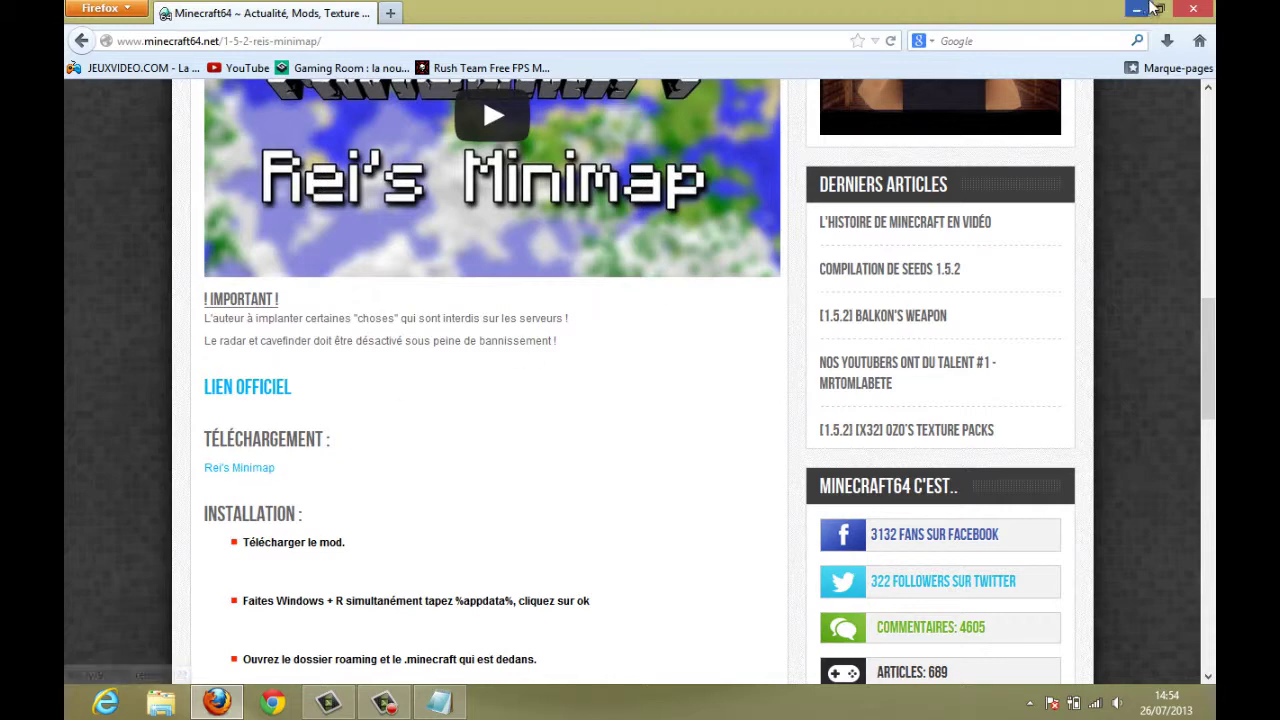
# Switch back to the lol text file and copy the 6minecraft.net OptiFine HD download link
pyautogui.click(1140, 12)
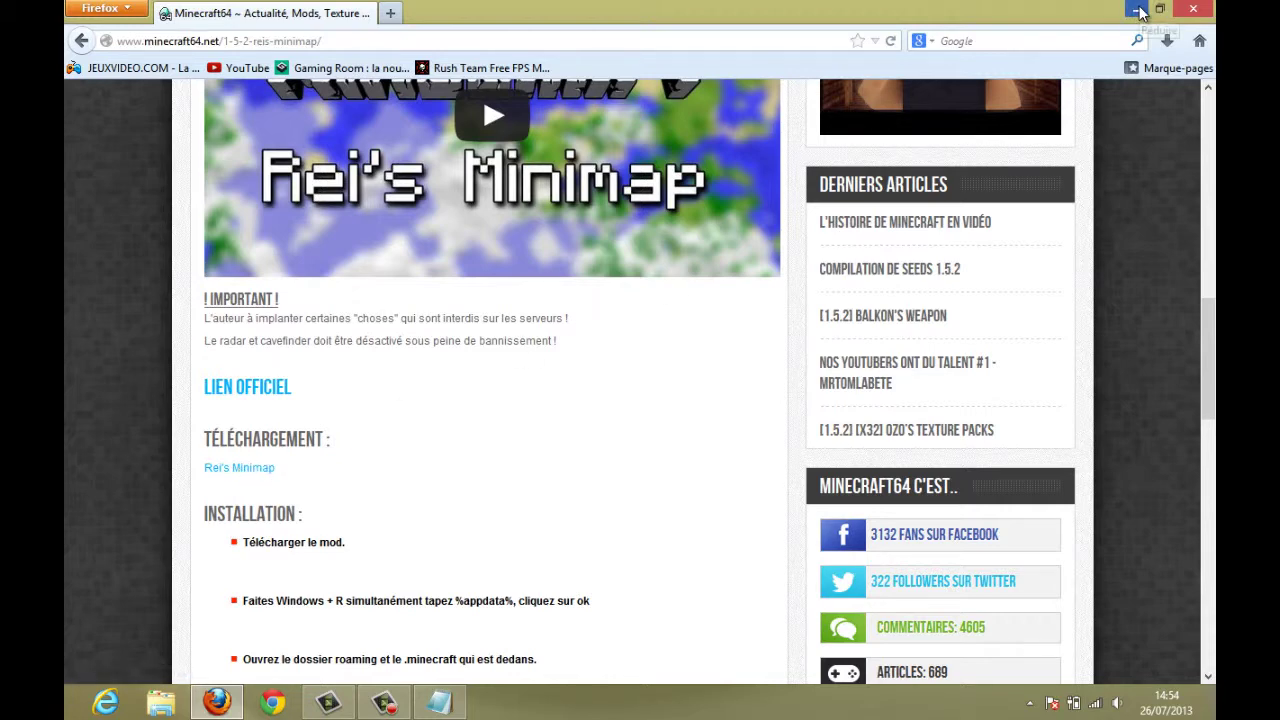
pyautogui.click(443, 708)
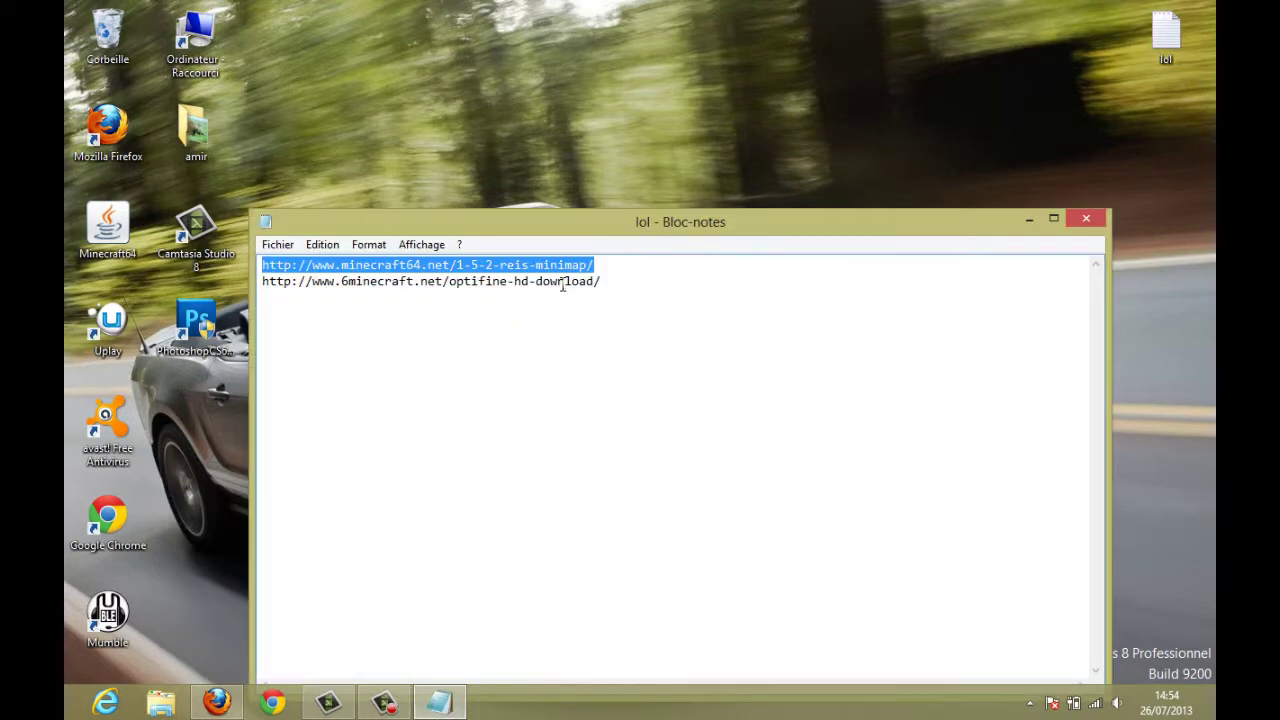
pyautogui.doubleClick(563, 281)
pyautogui.click(563, 281)
pyautogui.doubleClick(563, 281)
pyautogui.click(563, 281)
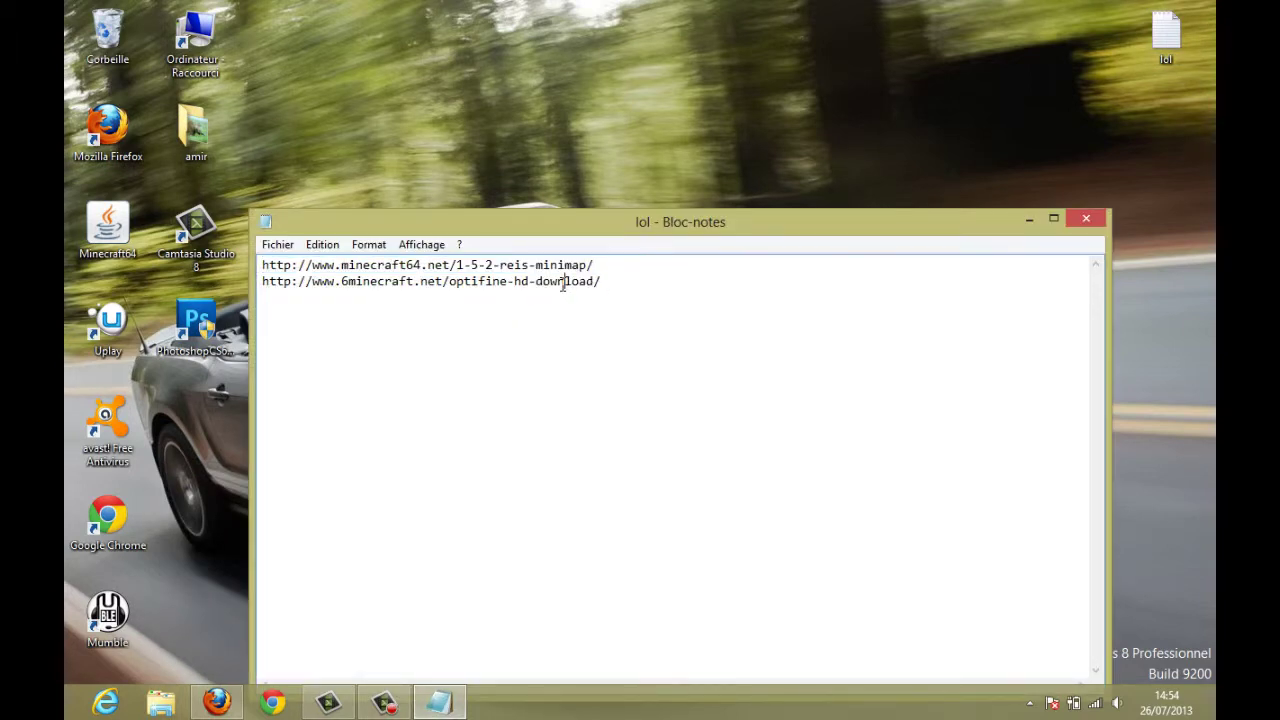
pyautogui.moveTo(601, 281); pyautogui.dragTo(64, 288)
pyautogui.hotkey('ctrl', 'c')
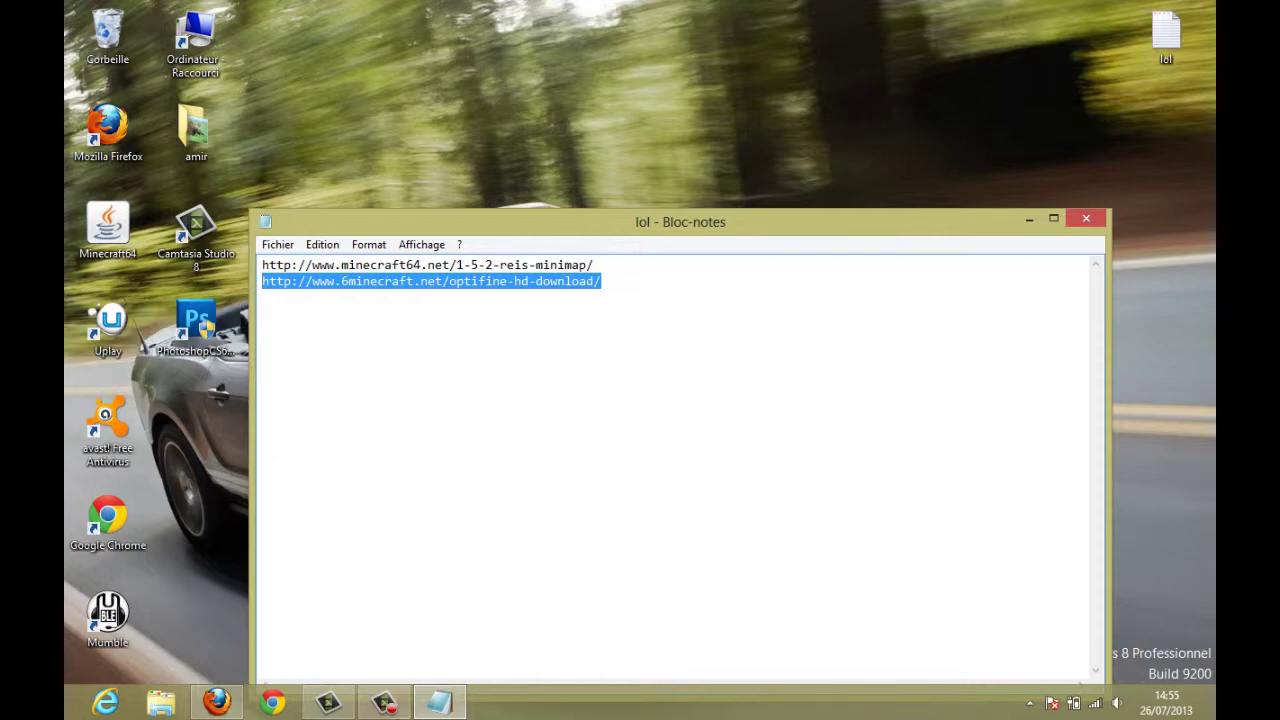
pyautogui.click(217, 702)
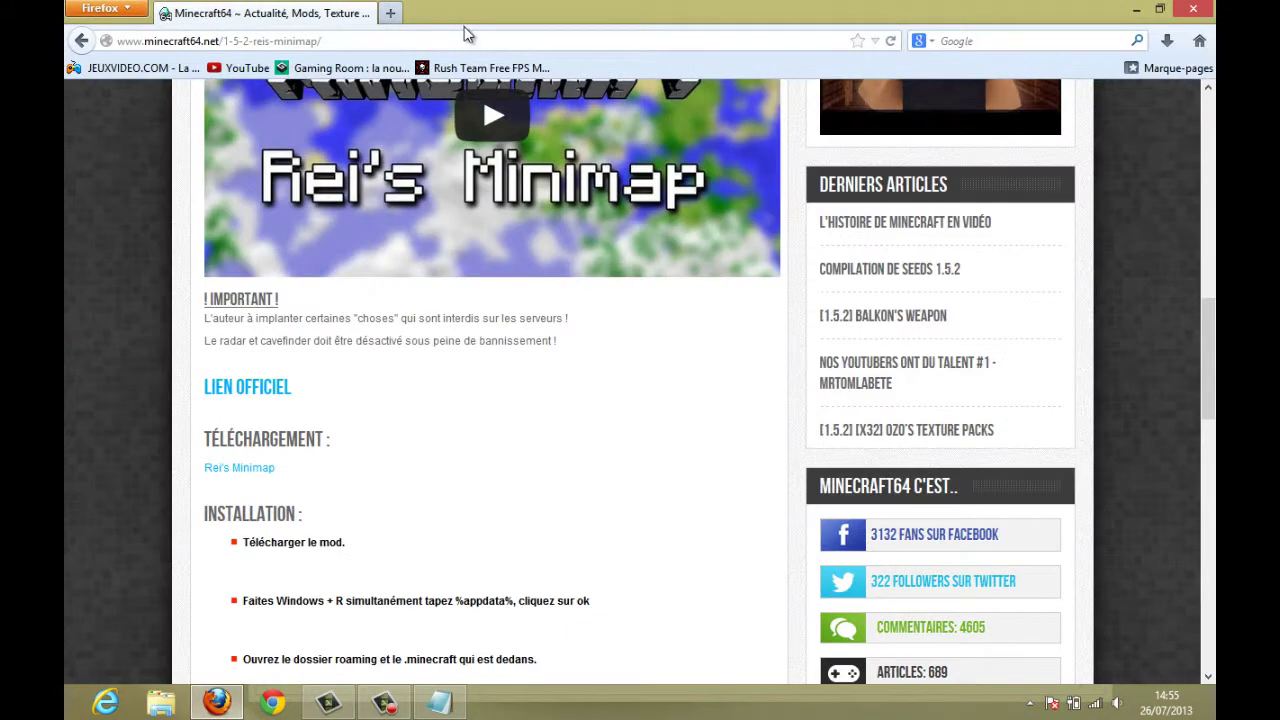
pyautogui.click(470, 36)
pyautogui.hotkey('ctrl', 'v')
pyautogui.press('Return')
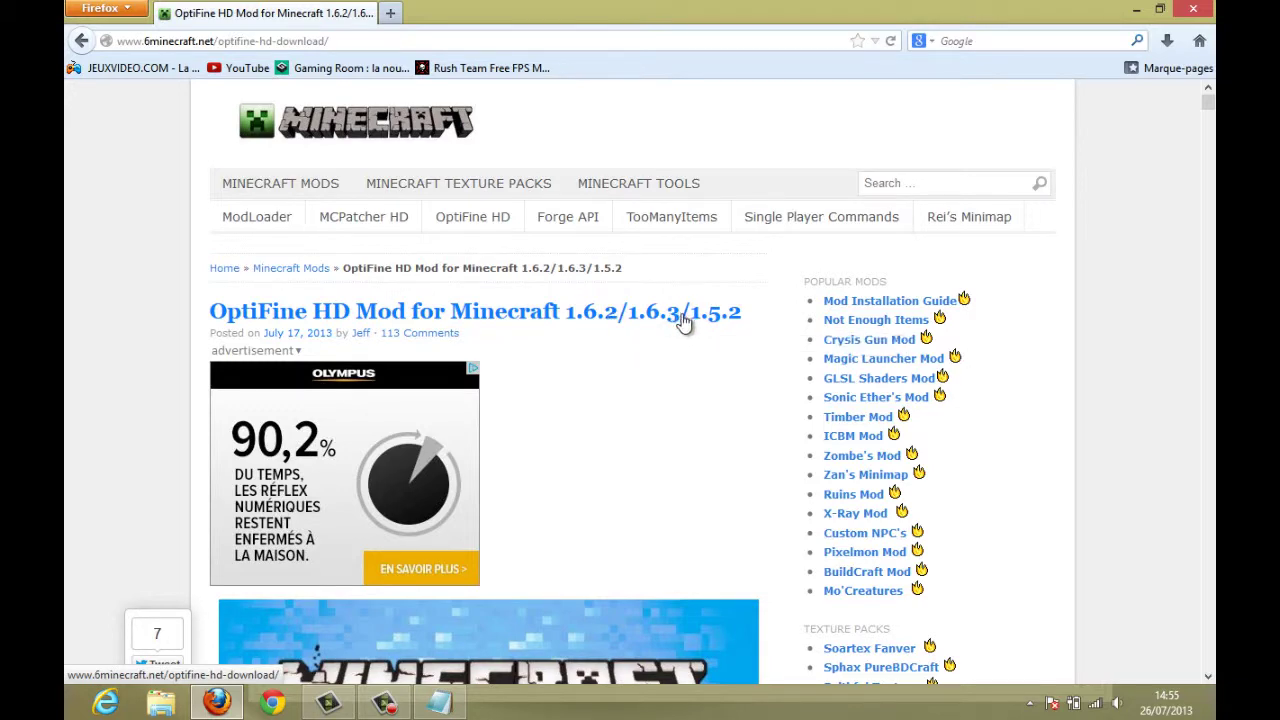
# Examine the OptiFine HD page's features and its download links for the different Minecraft versions
pyautogui.scroll(-10, 1143, 374)
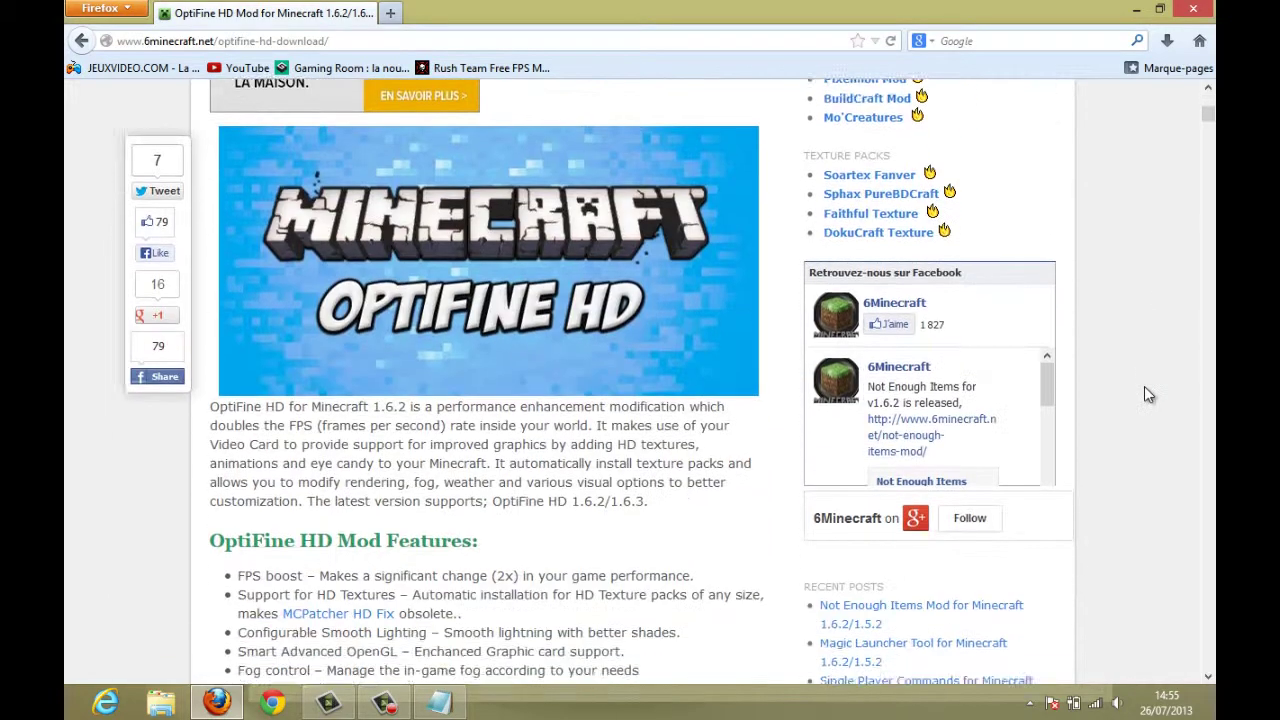
pyautogui.scroll(-6, 571, 500)
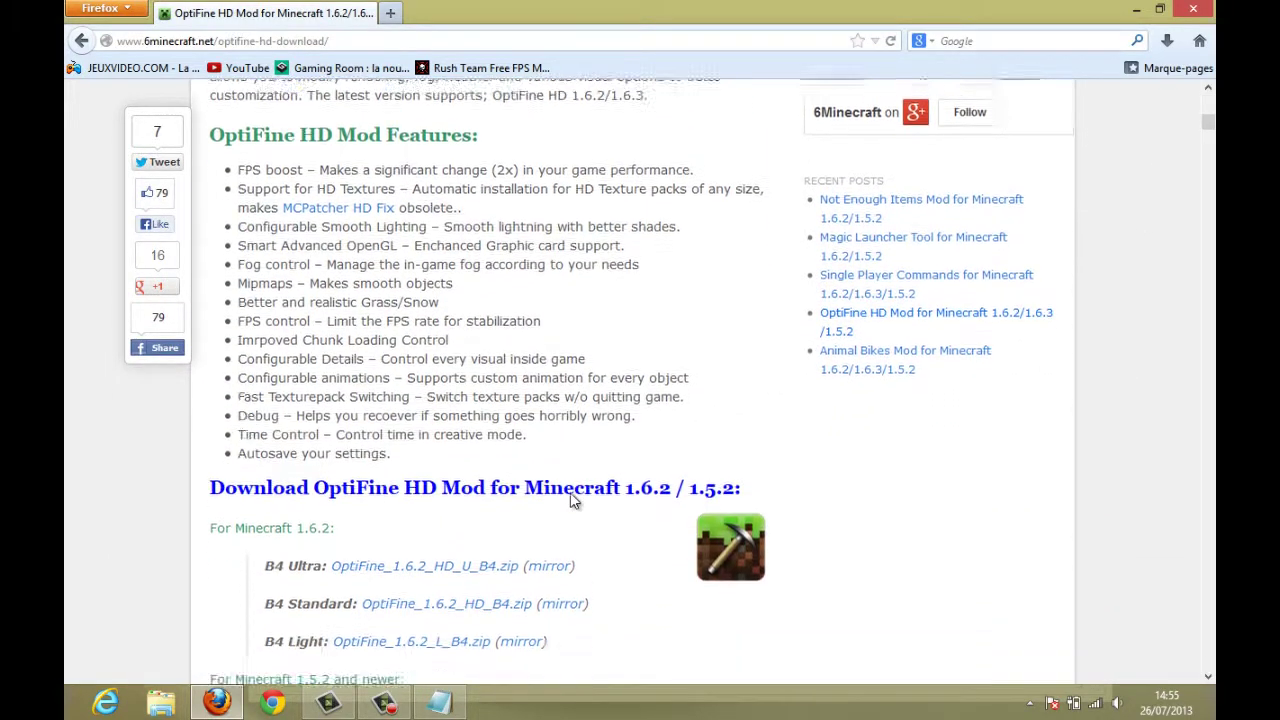
pyautogui.scroll(2, 424, 280)
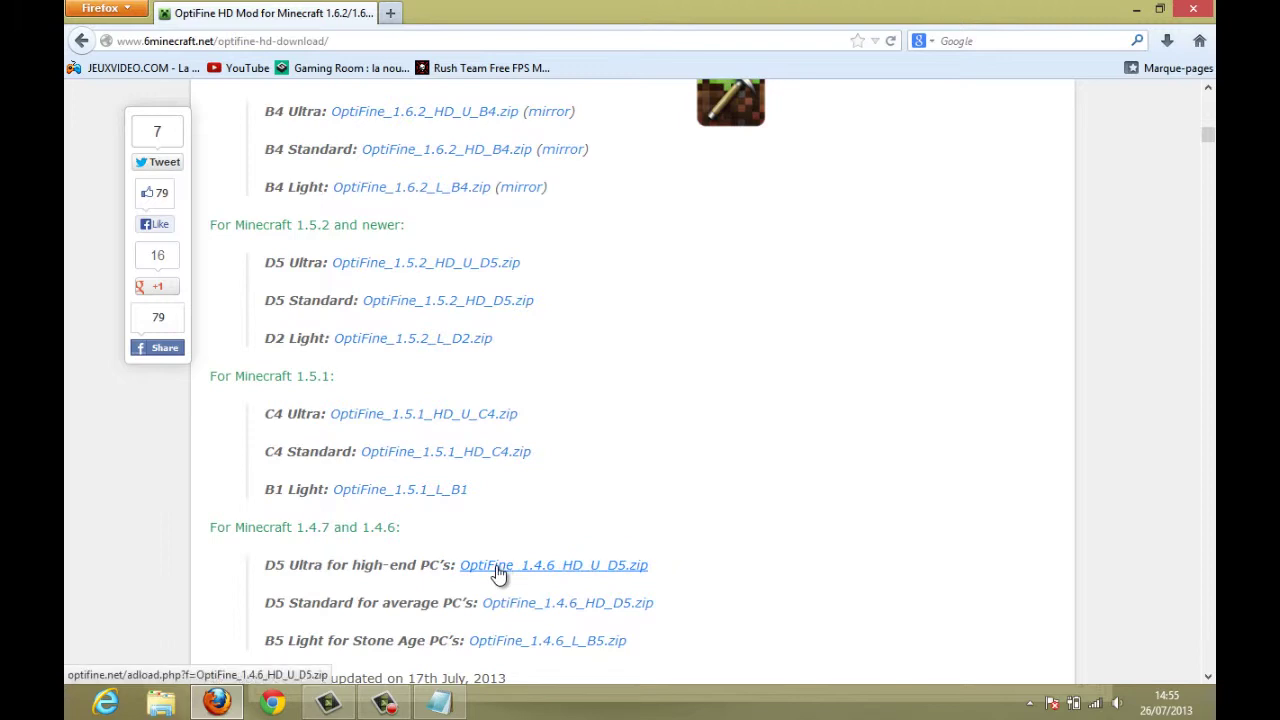
pyautogui.scroll(4, 500, 572)
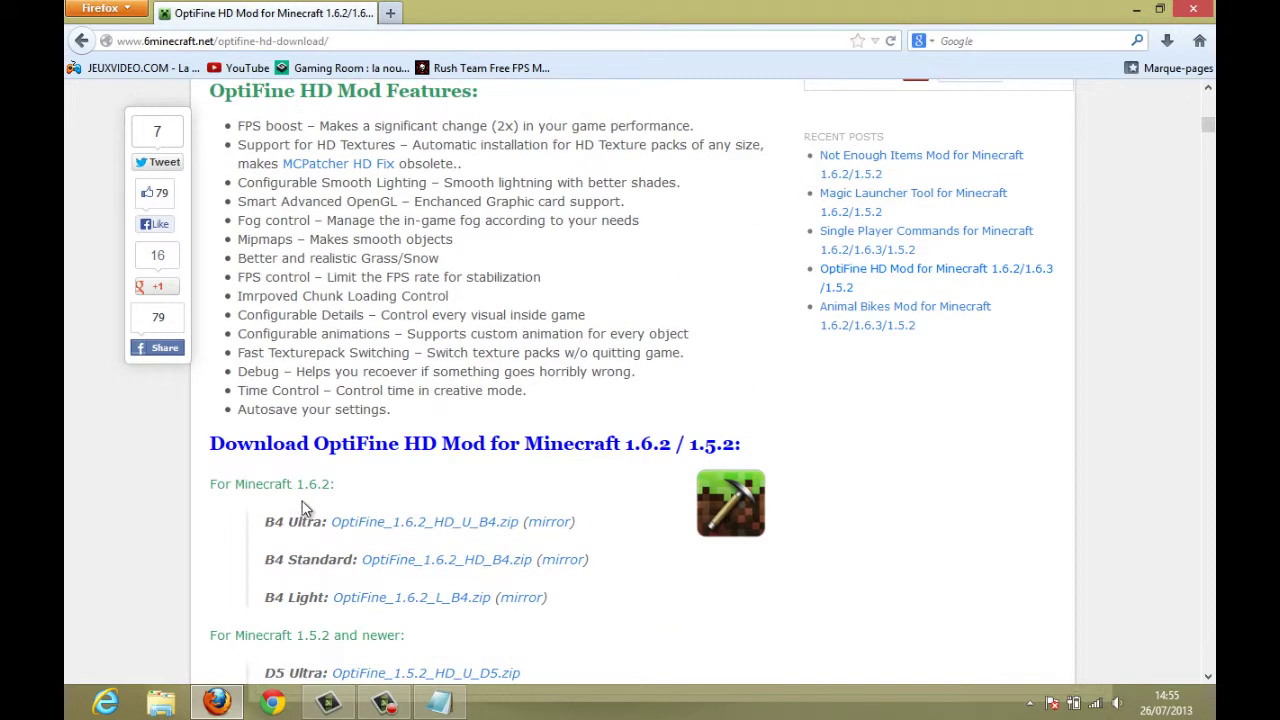
pyautogui.moveTo(296, 484); pyautogui.dragTo(360, 490)
pyautogui.click(378, 495)
pyautogui.scroll(-4, 525, 617)
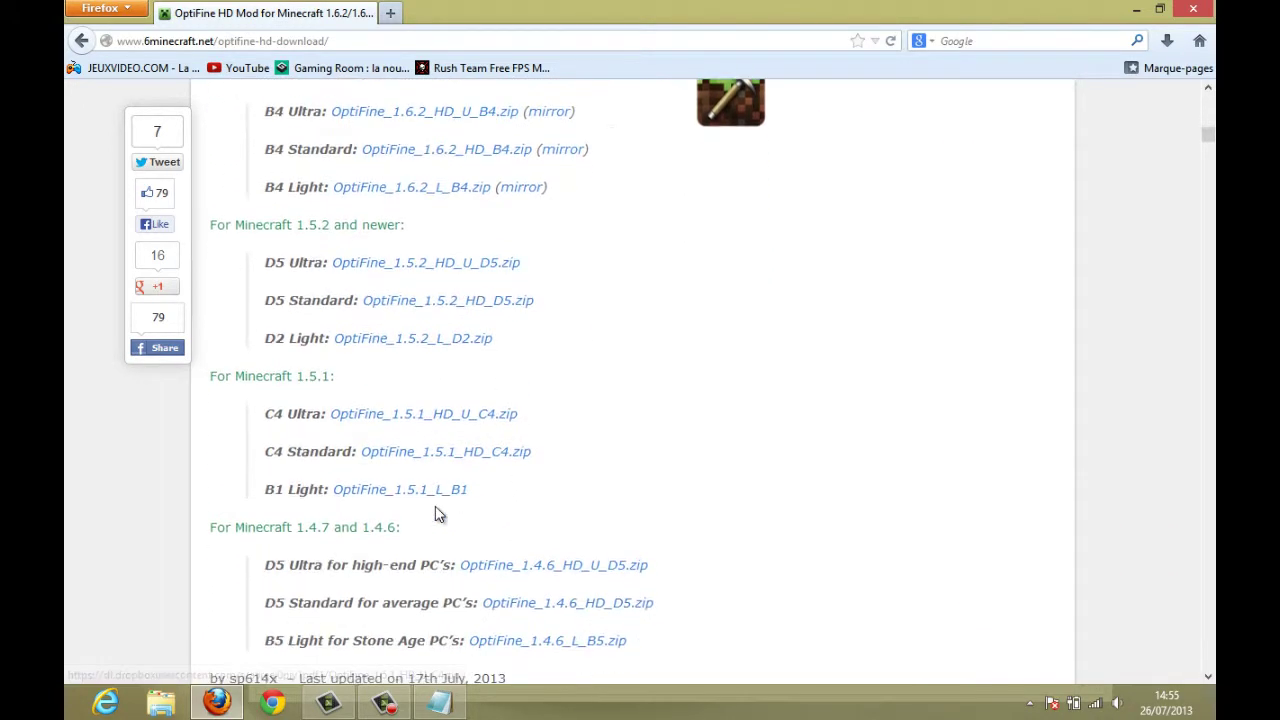
pyautogui.moveTo(256, 372); pyautogui.dragTo(426, 380)
pyautogui.click(692, 398)
pyautogui.scroll(2, 812, 434)
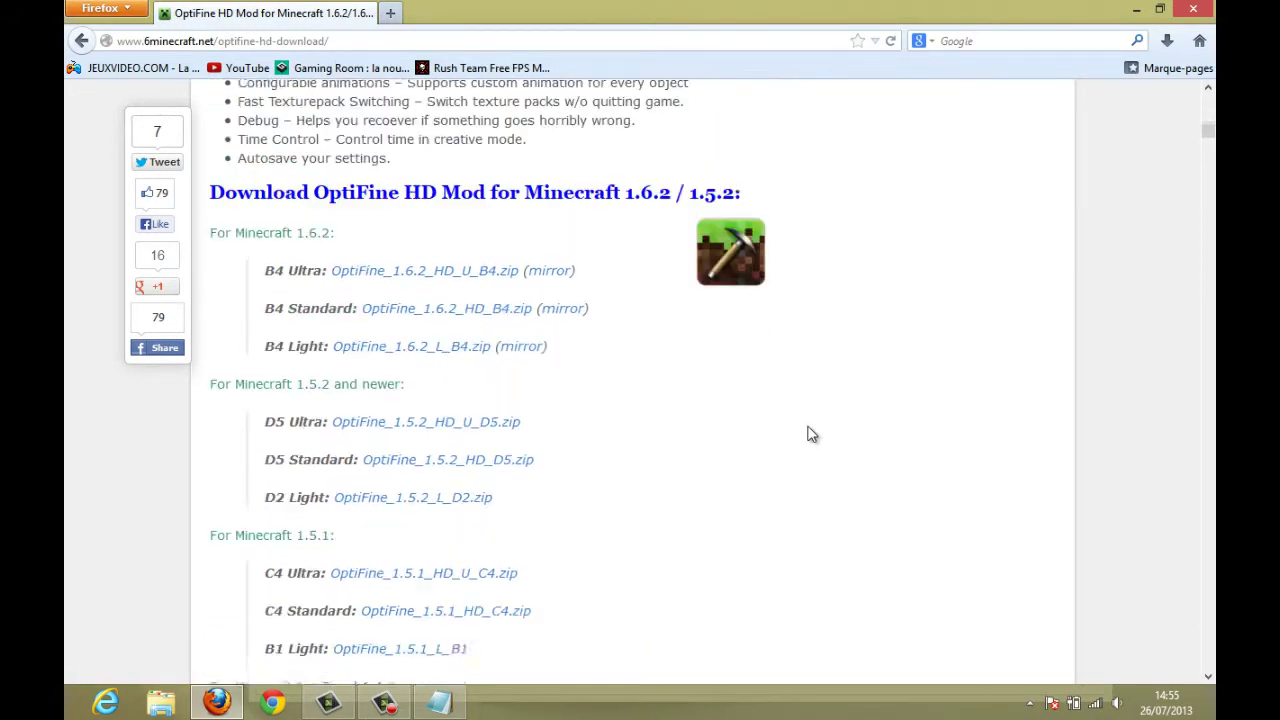
pyautogui.scroll(10, 812, 434)
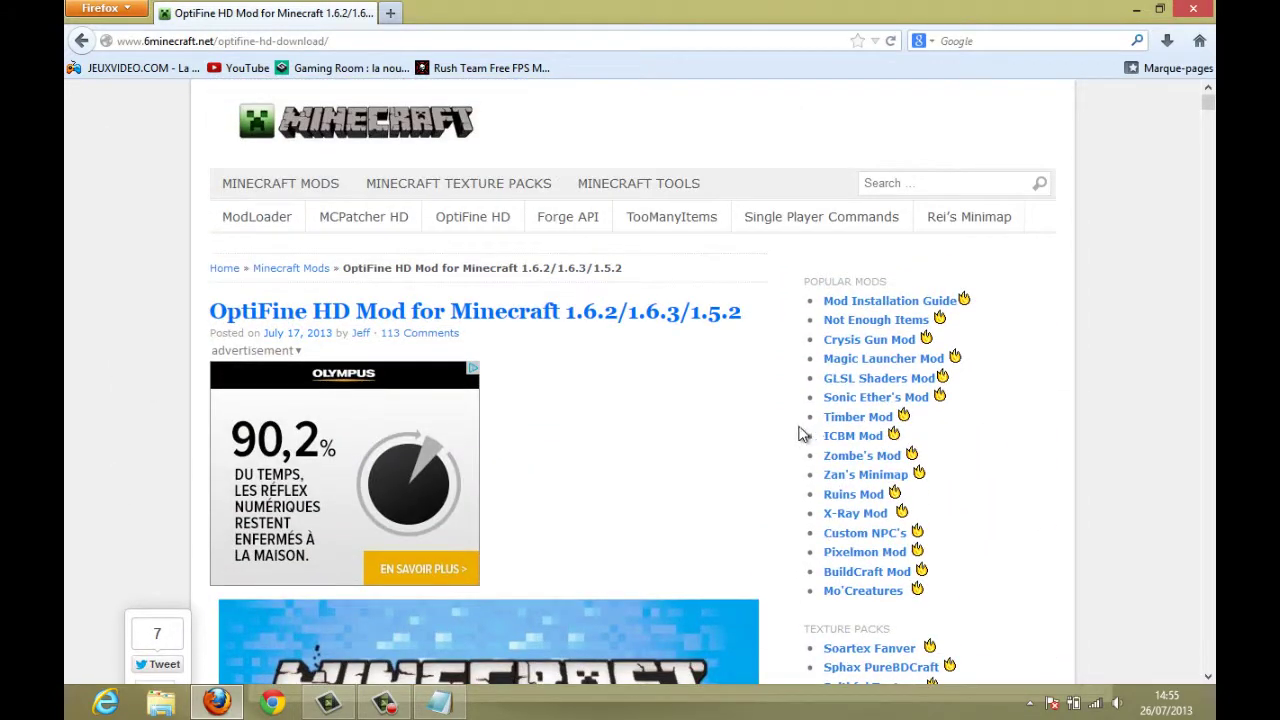
# Close the browser and the lol text file to return to the desktop
pyautogui.press('F11')
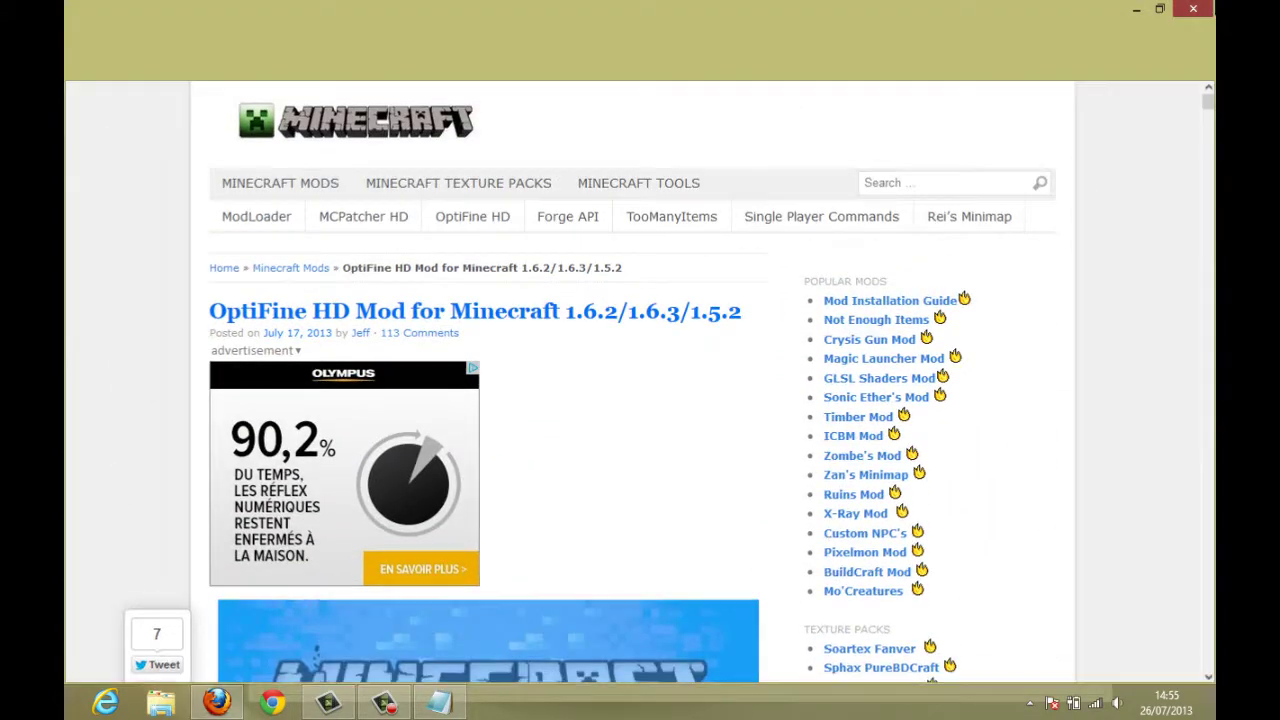
pyautogui.click(1136, 8)
pyautogui.click(1088, 218)
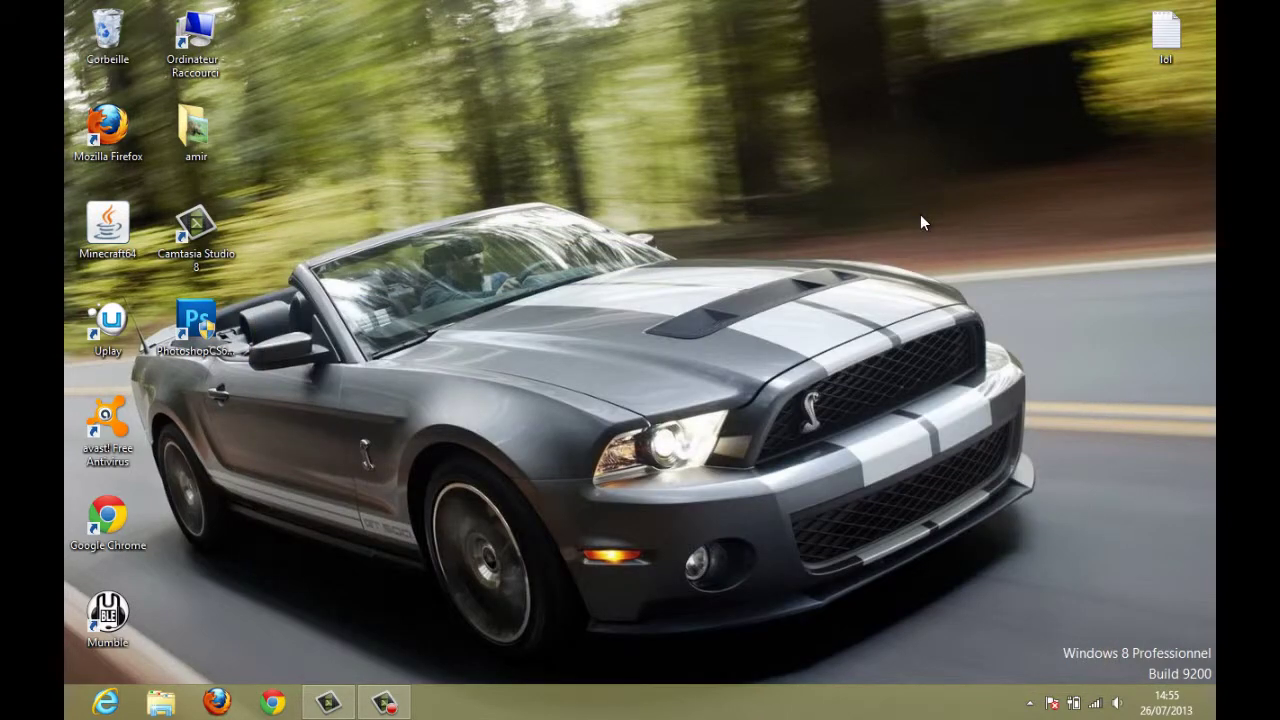
# Run %AppData% and open the bin folder inside .minecraft
pyautogui.press('super+r')
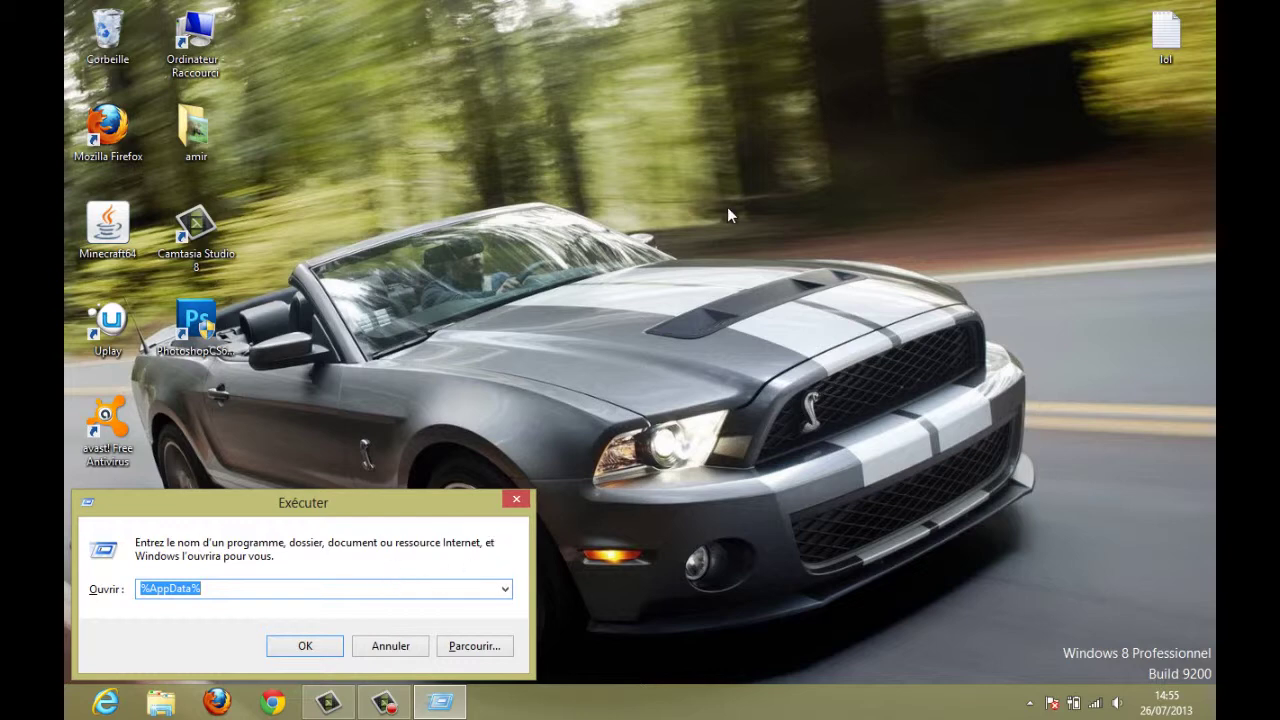
pyautogui.press('Return')
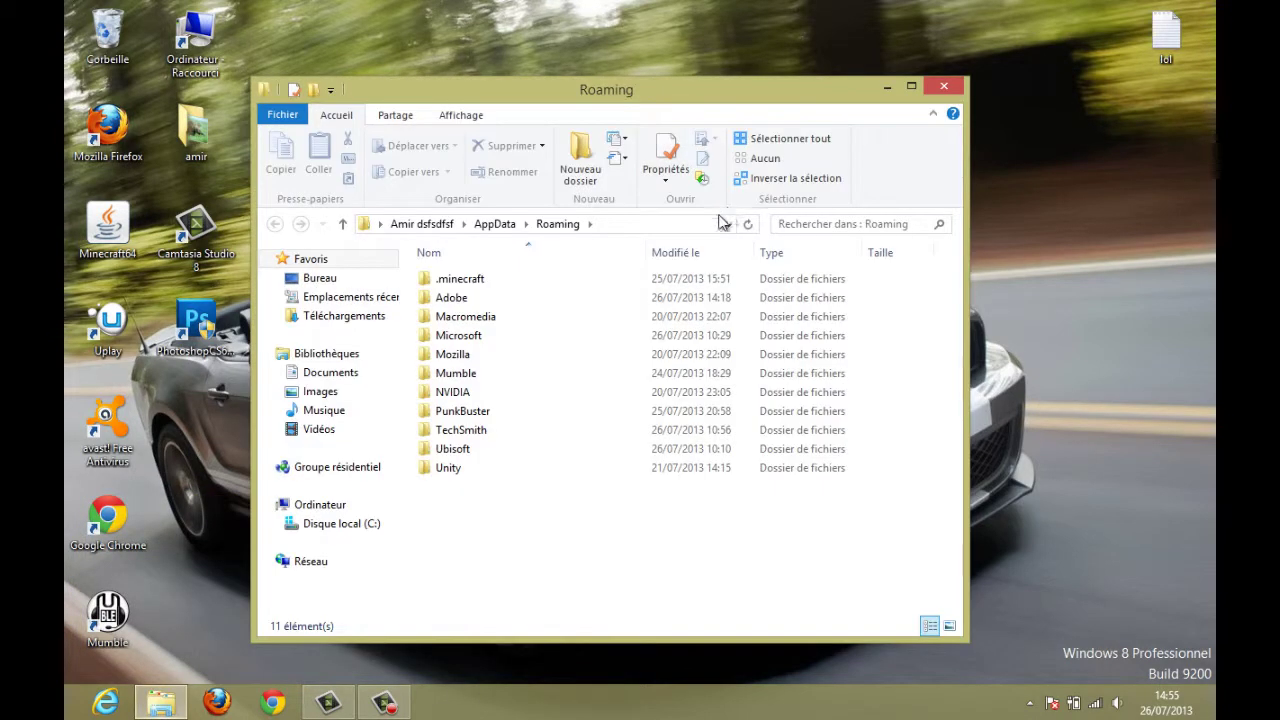
pyautogui.doubleClick(495, 282)
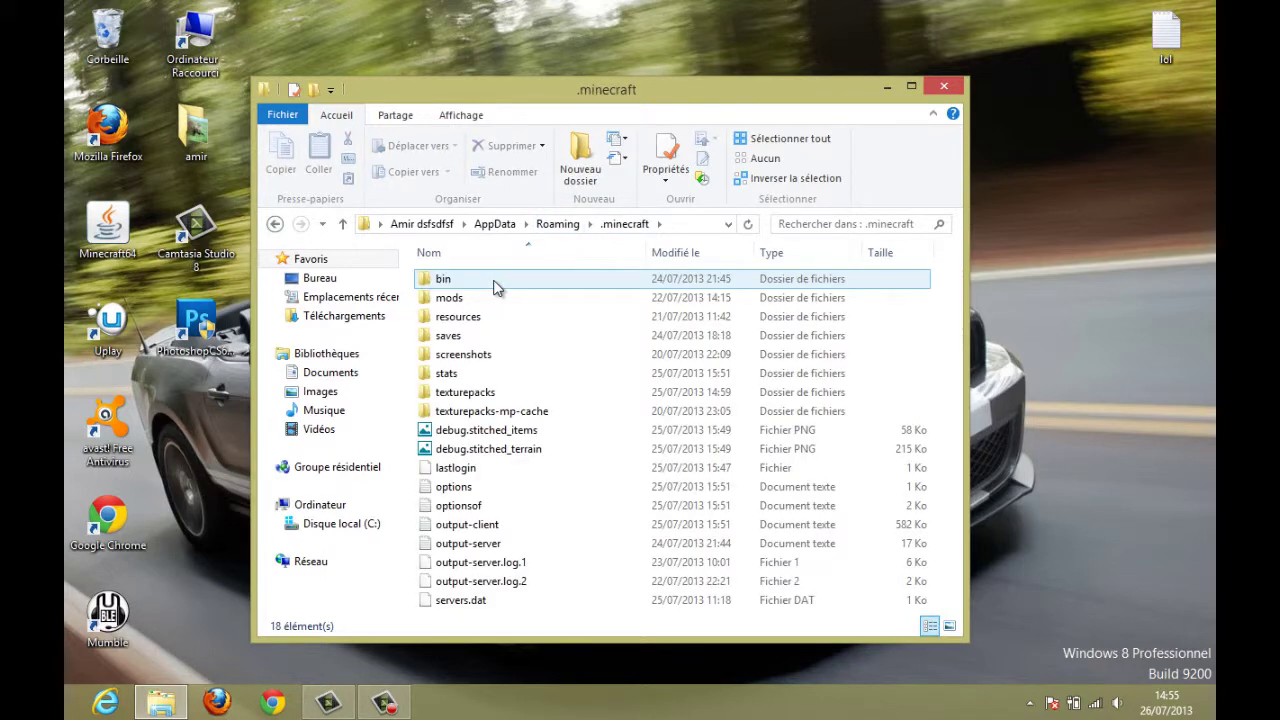
pyautogui.doubleClick(493, 285)
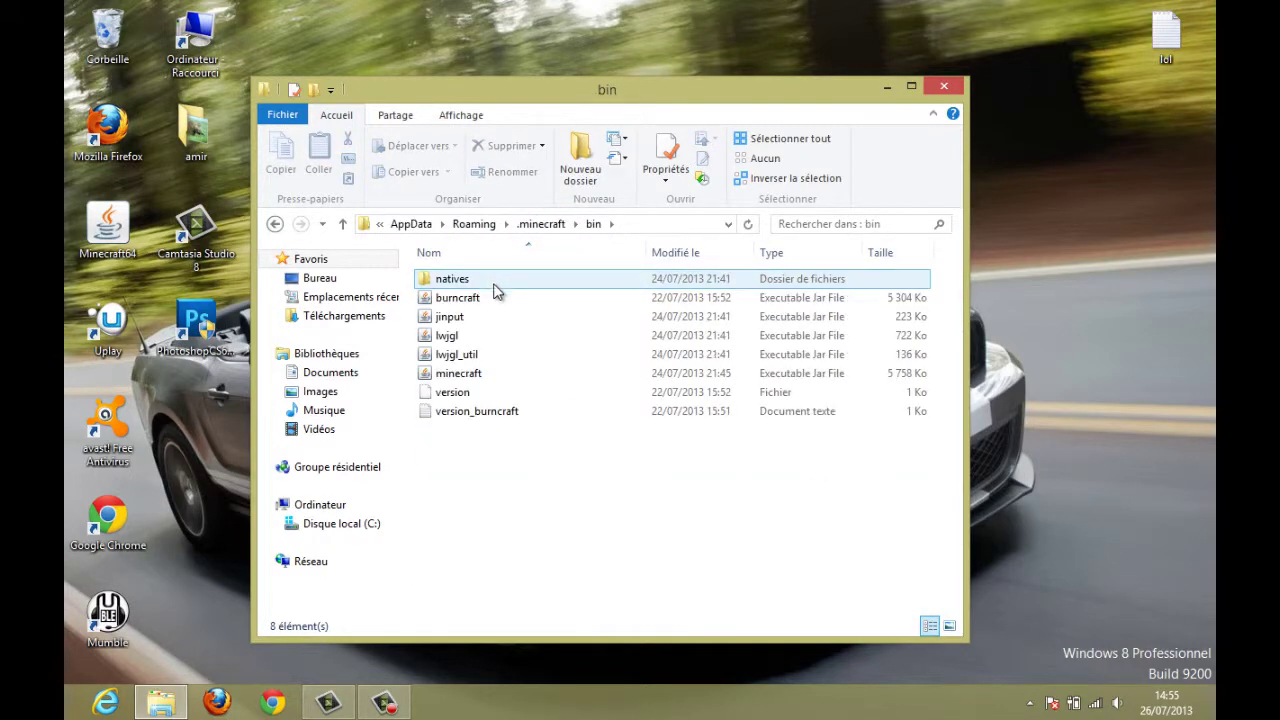
pyautogui.click(501, 375)
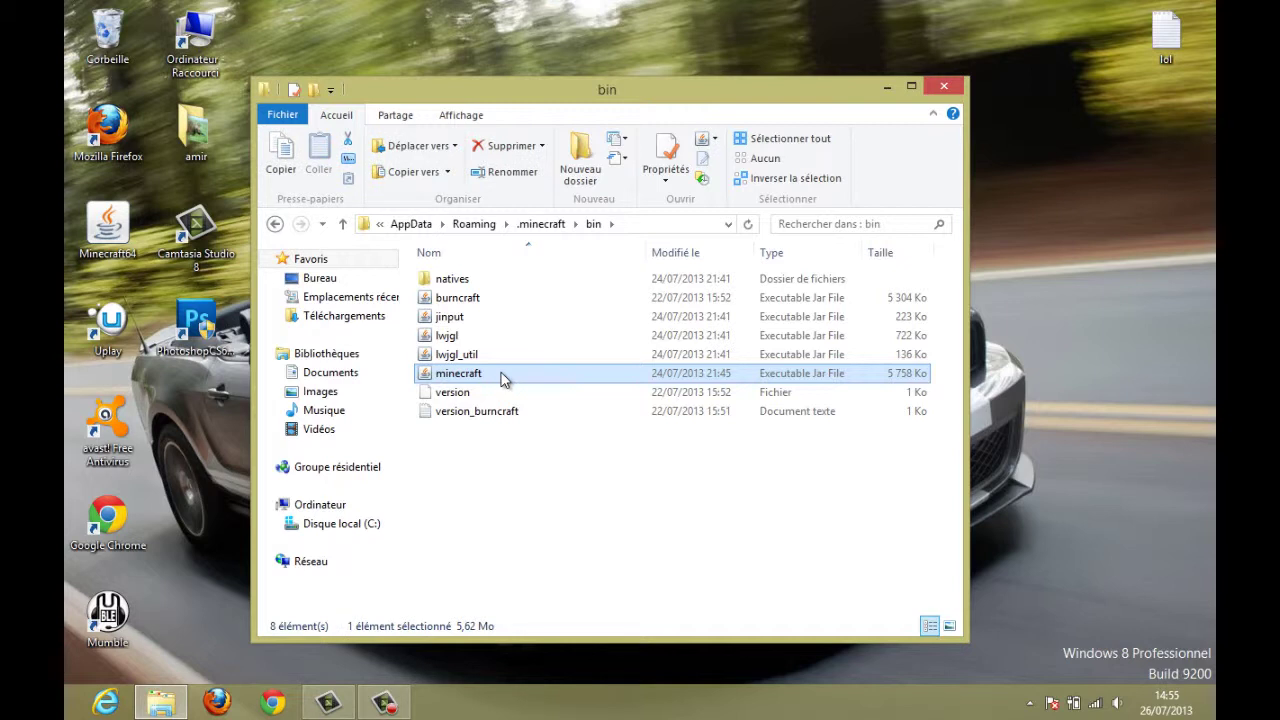
pyautogui.rightClick(503, 378)
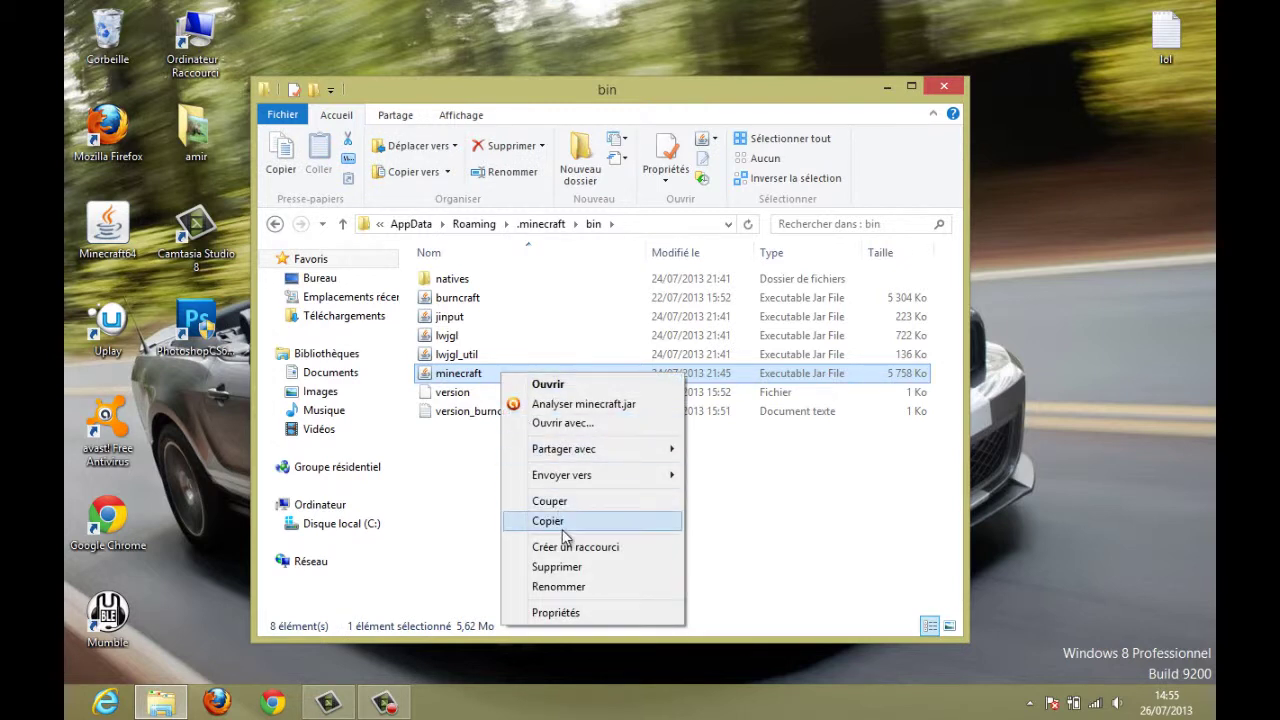
pyautogui.click(750, 505)
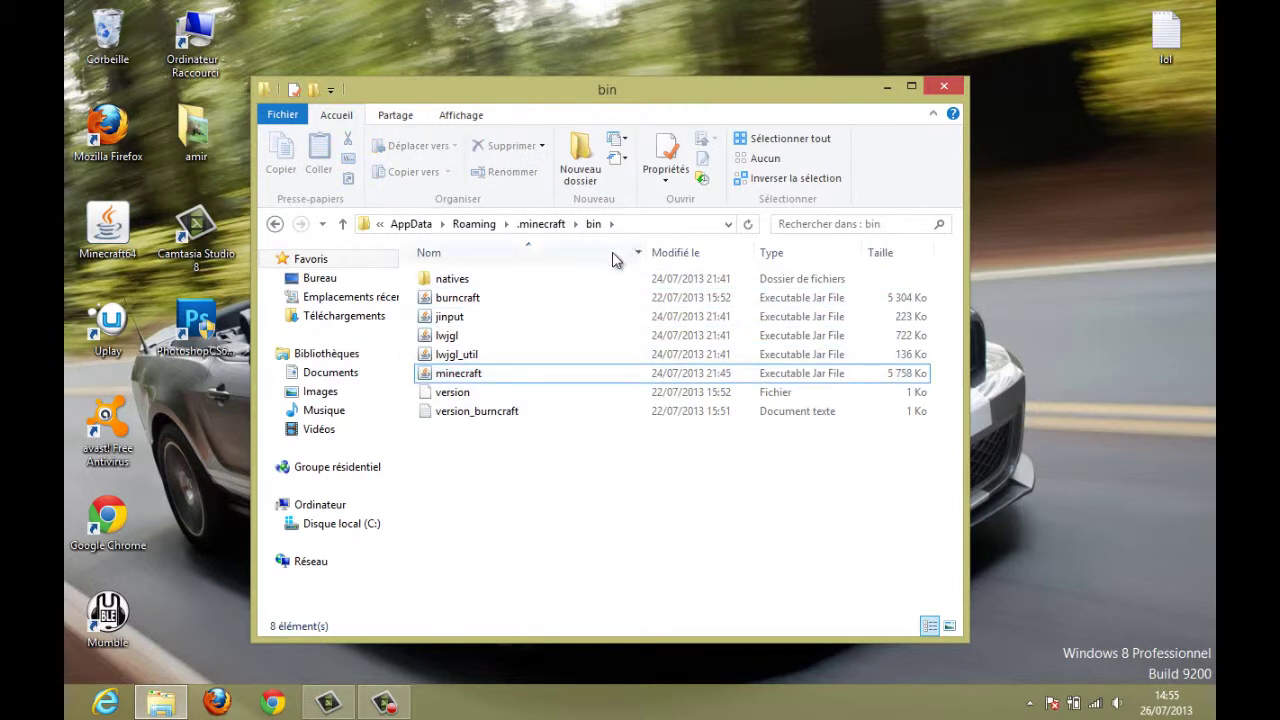
# Copy the full path of the .minecraft bin folder and launch 7-Zip File Manager
pyautogui.click(638, 223)
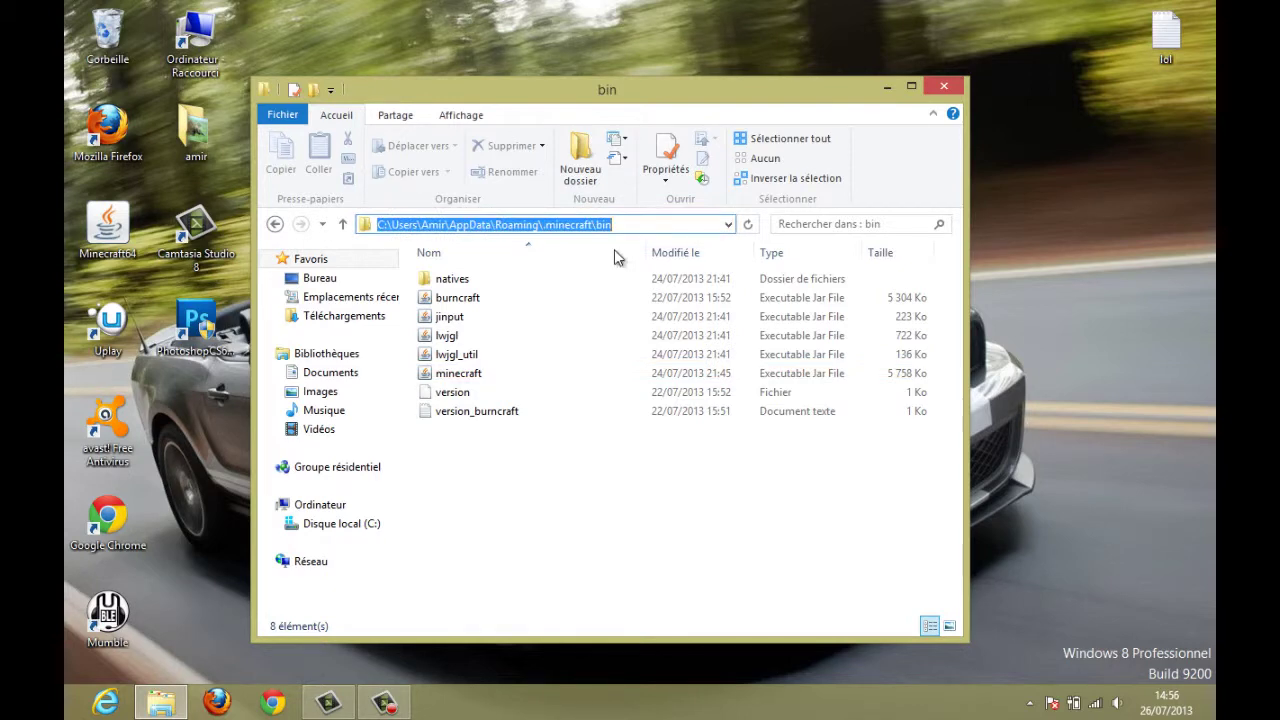
pyautogui.click(70, 710)
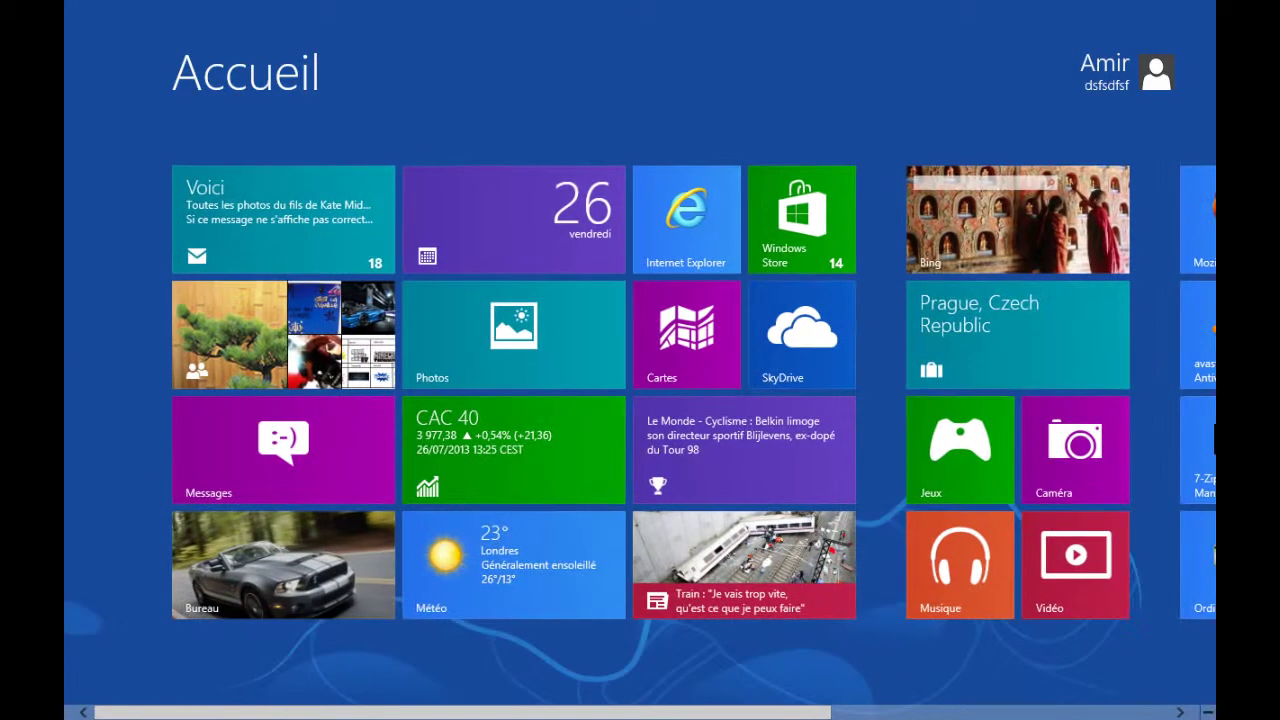
pyautogui.scroll(-5, 997, 666)
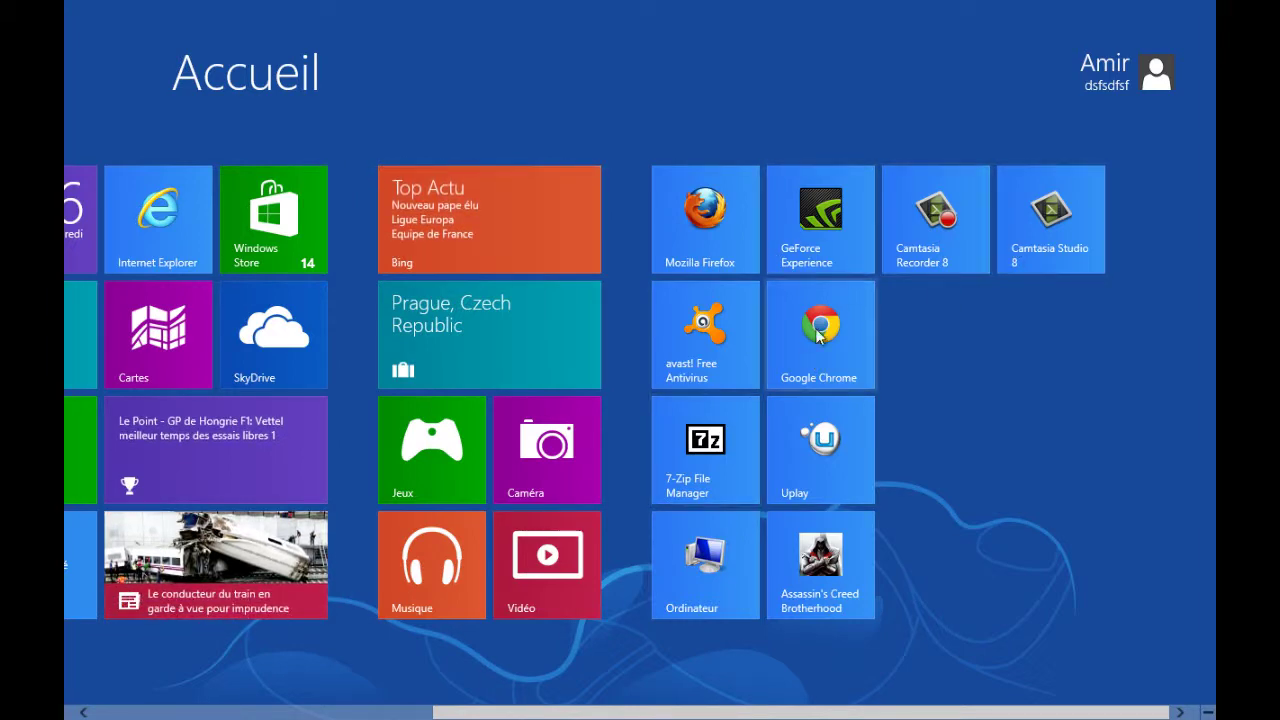
pyautogui.click(705, 445)
# Go to the copied AppData\Roaming\.minecraft\bin path in 7-Zip and open the minecraft.jar archive there
pyautogui.click(474, 223)
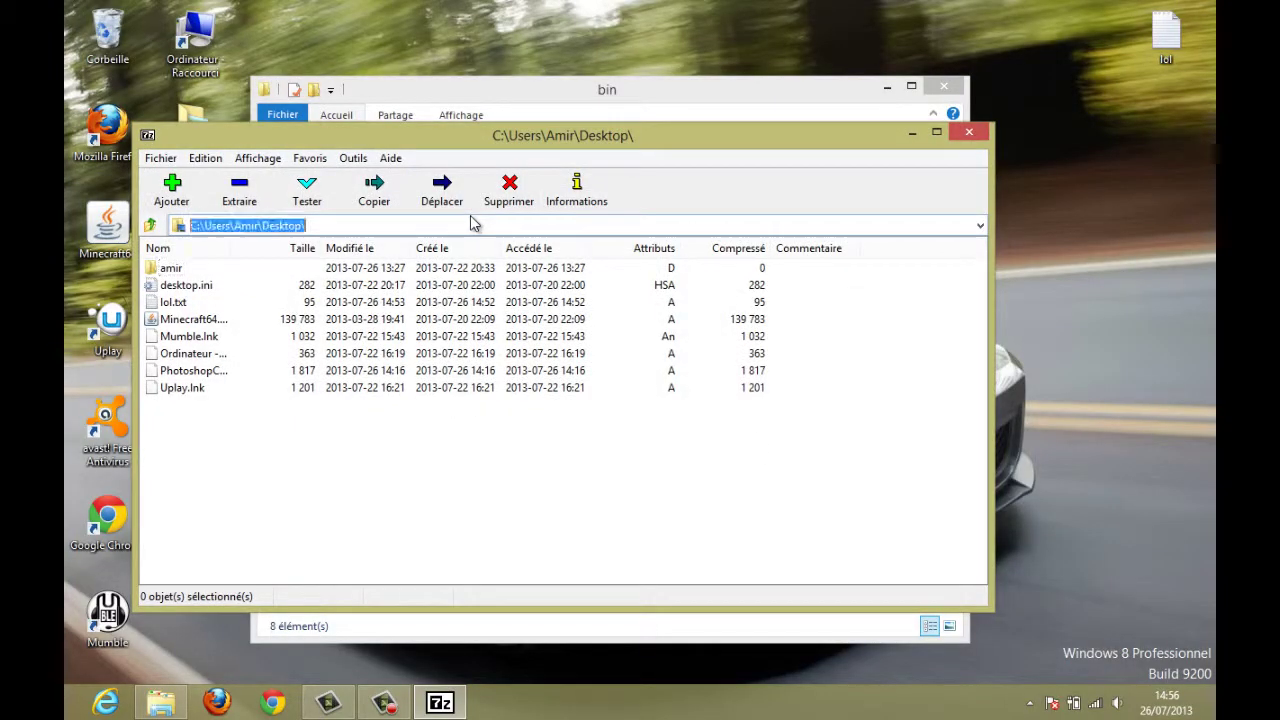
pyautogui.write('C:\\Users\\Amir\\AppData\\Roaming\\.minecraft\\bin\\')
pyautogui.press('Return')
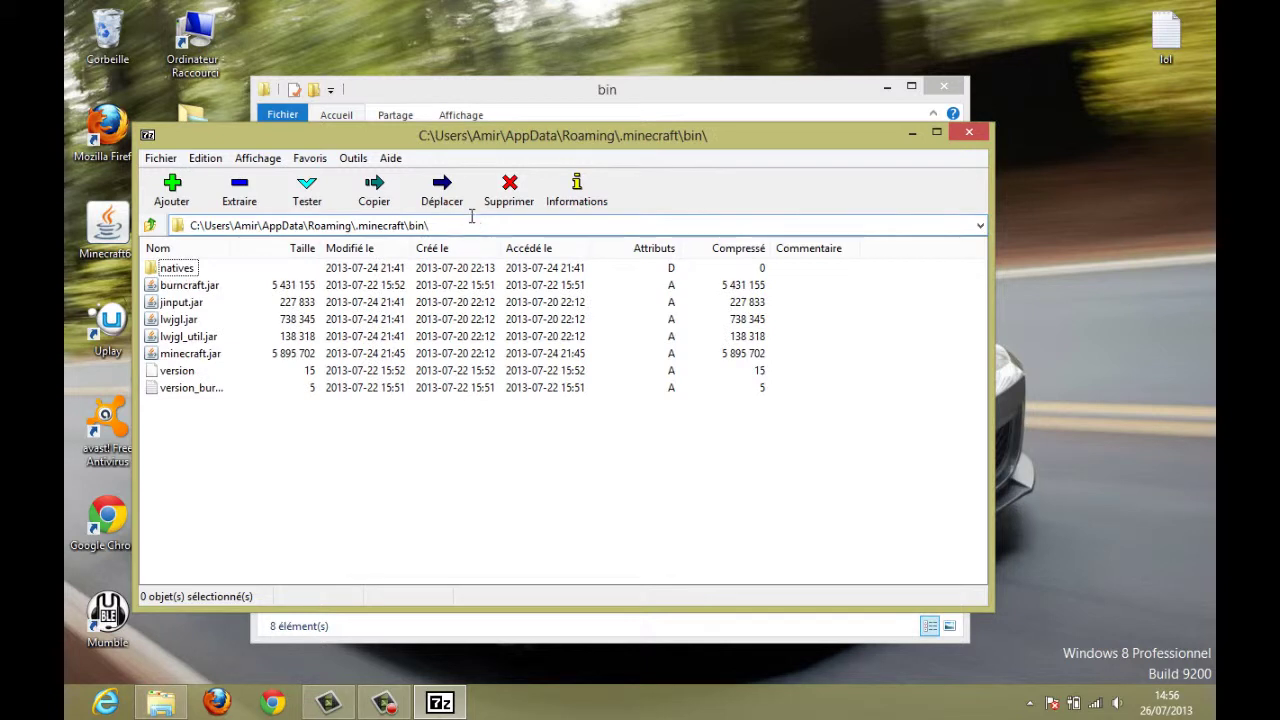
pyautogui.doubleClick(238, 356)
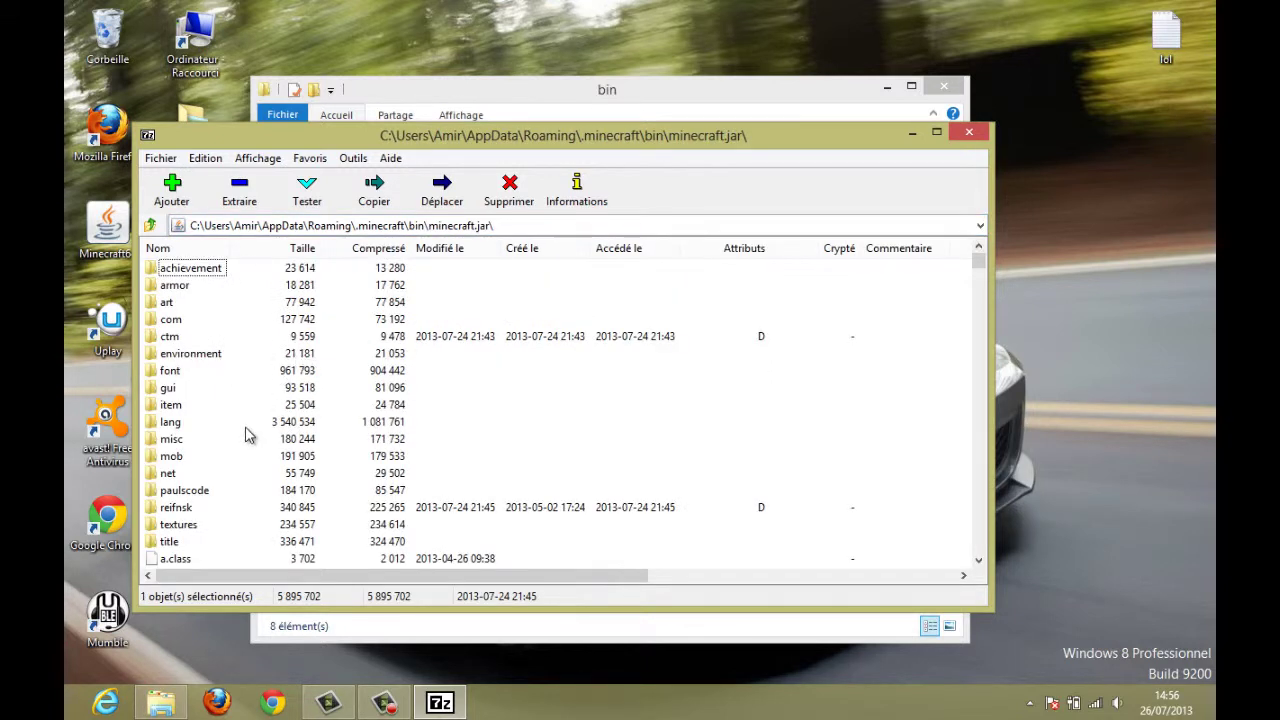
pyautogui.click(160, 370)
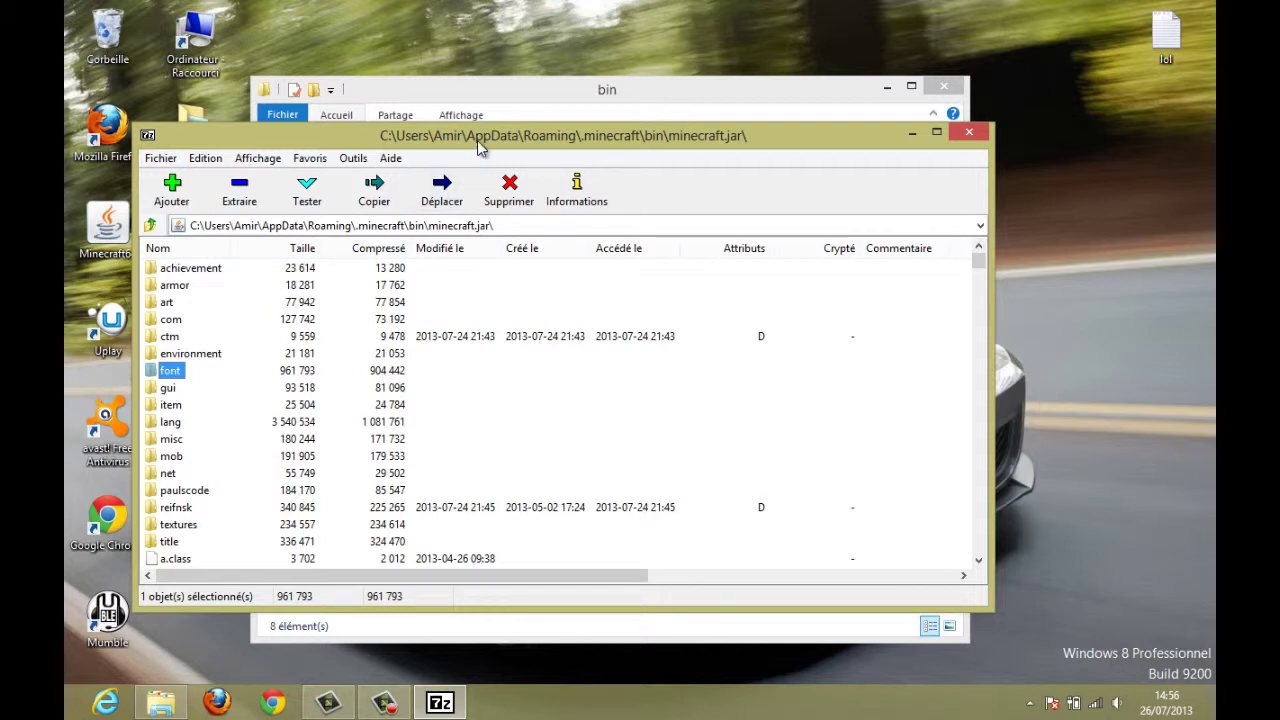
pyautogui.moveTo(385, 703)
pyautogui.click(1094, 86)
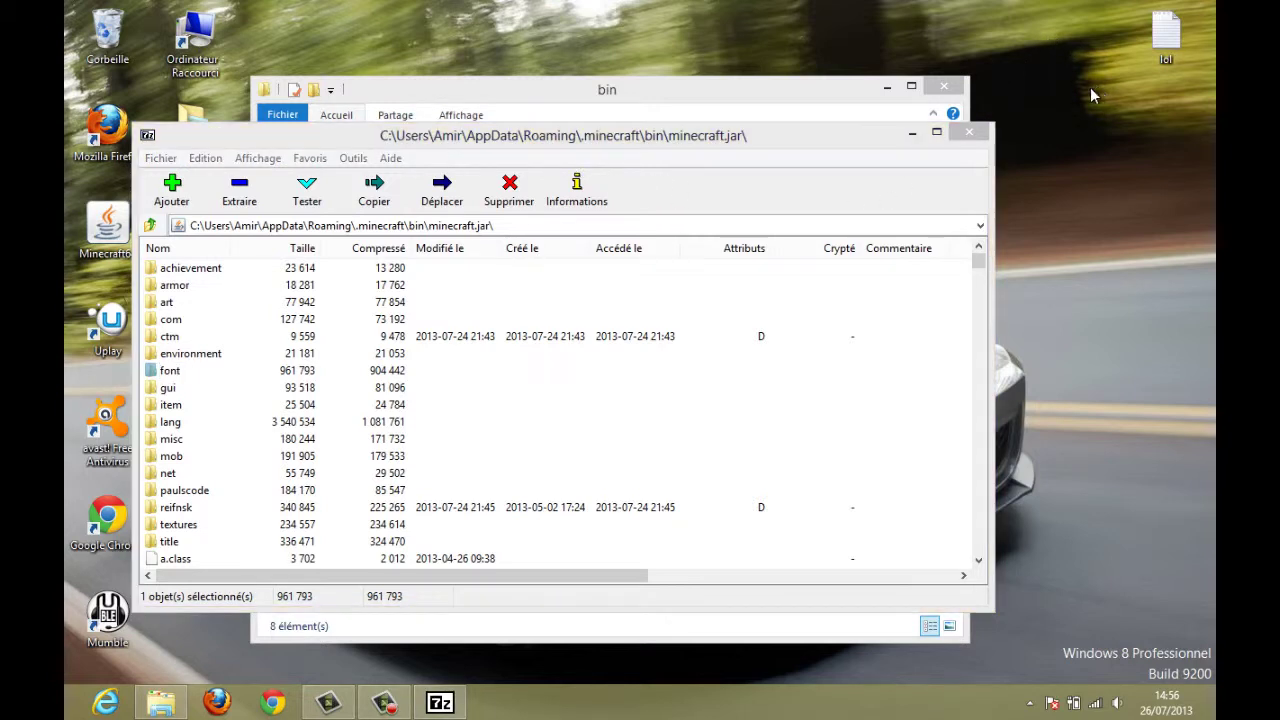
pyautogui.rightClick(1070, 104)
pyautogui.click(1061, 71)
pyautogui.click(326, 342)
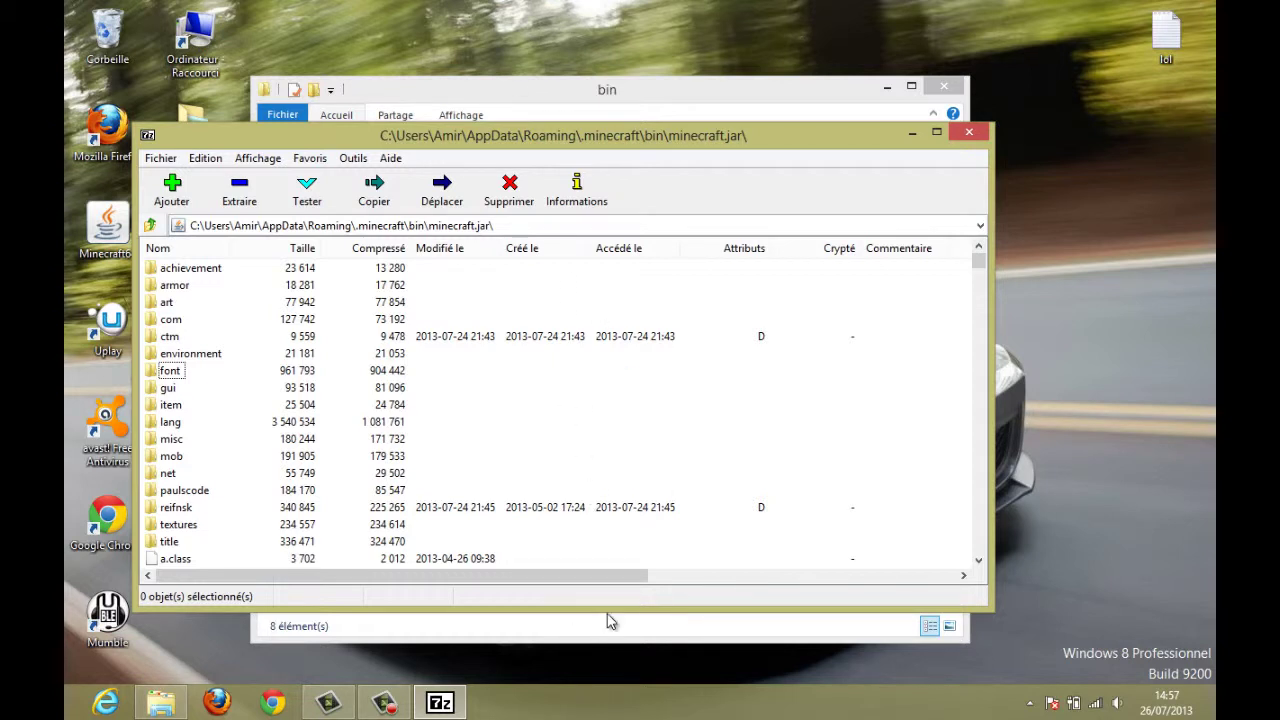
pyautogui.click(1071, 333)
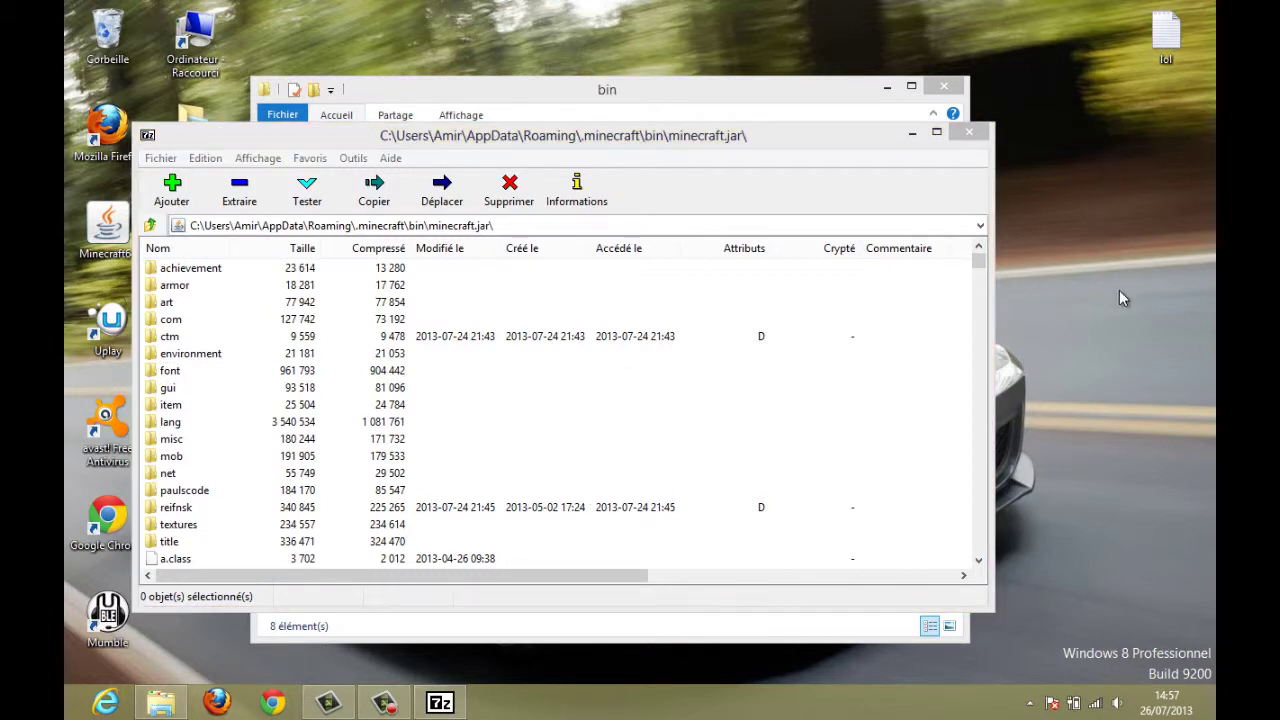
pyautogui.moveTo(1140, 213); pyautogui.dragTo(1206, 564)
pyautogui.click(370, 597)
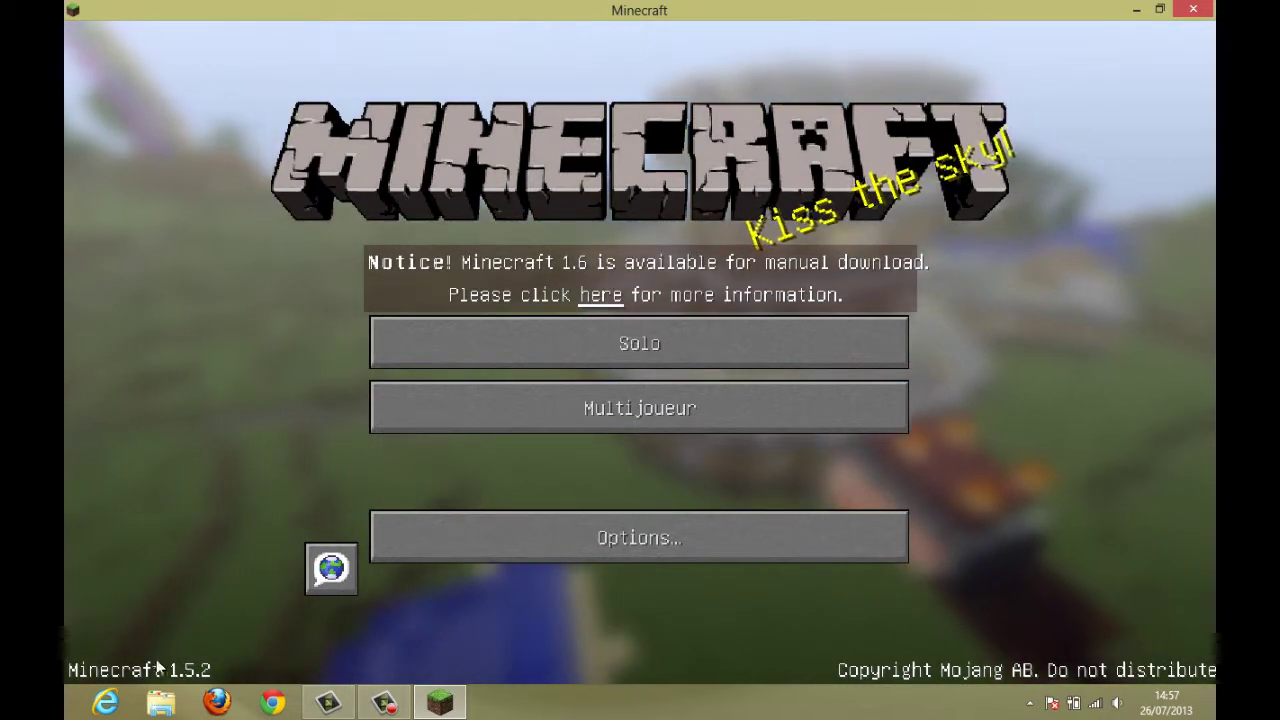
# Open Minecraft's graphics options (Options graphiques) and read the description of the Fog setting
pyautogui.click(545, 541)
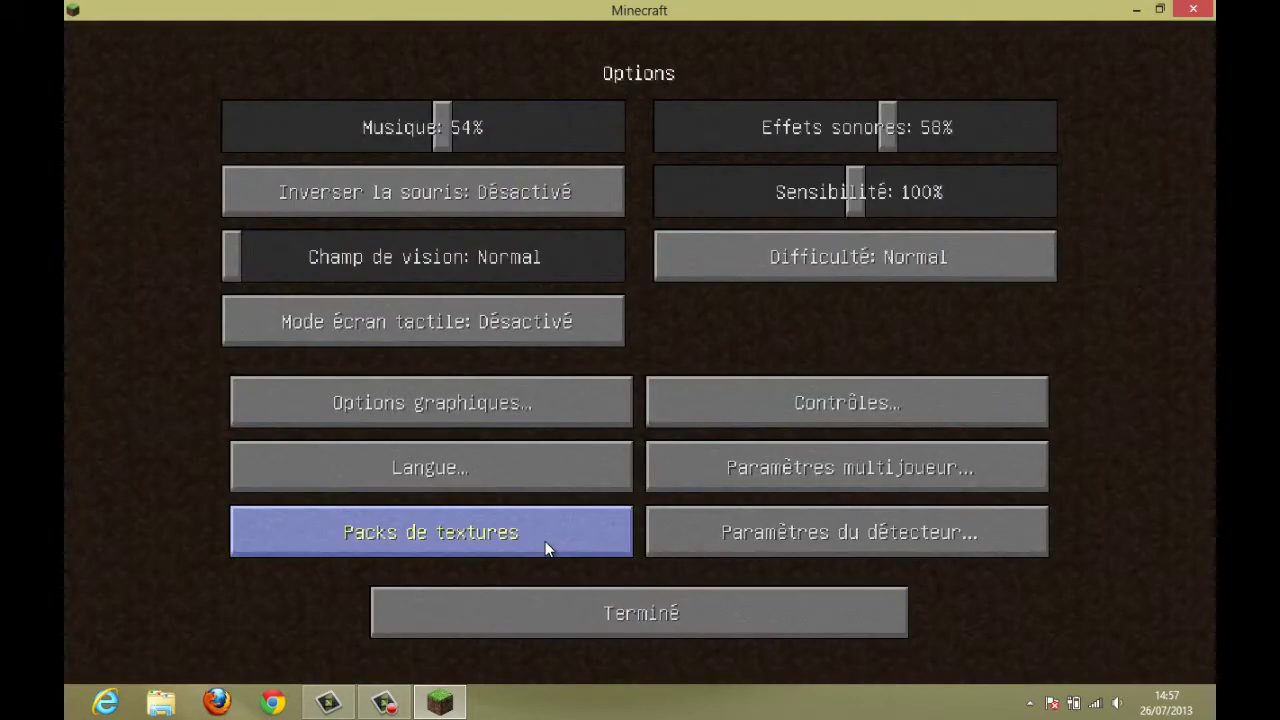
pyautogui.click(536, 406)
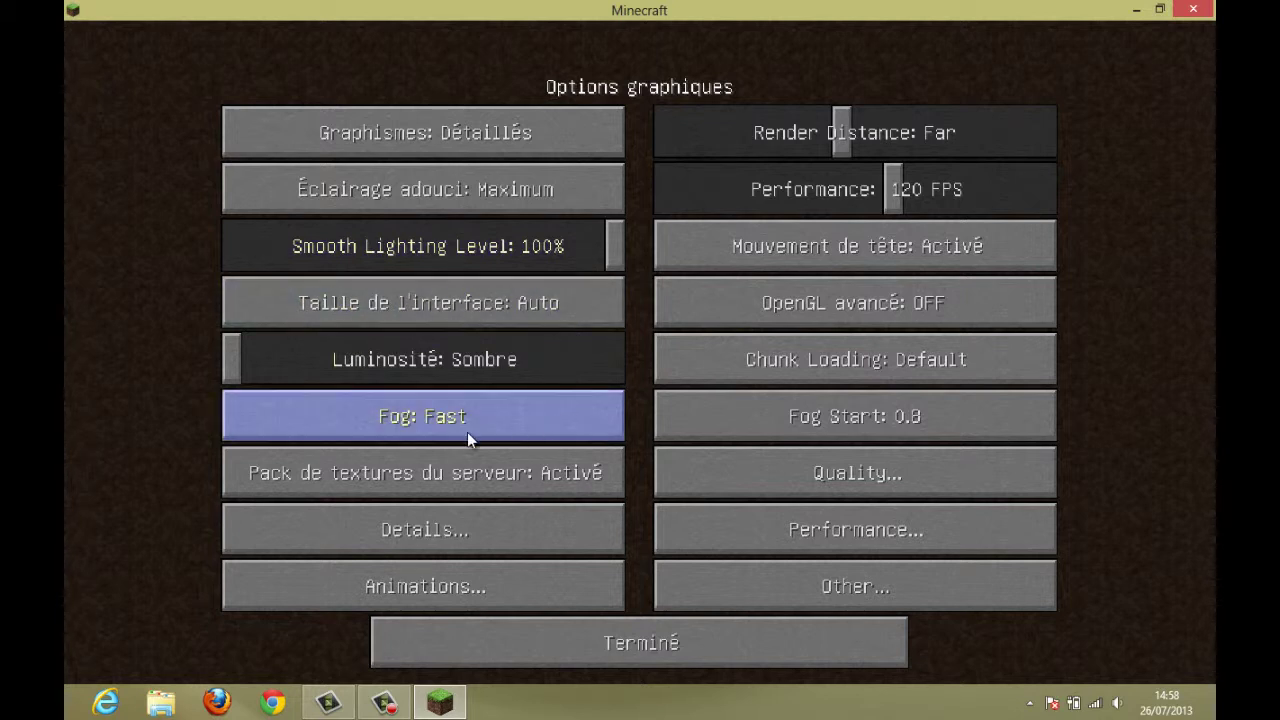
pyautogui.moveTo(397, 432)
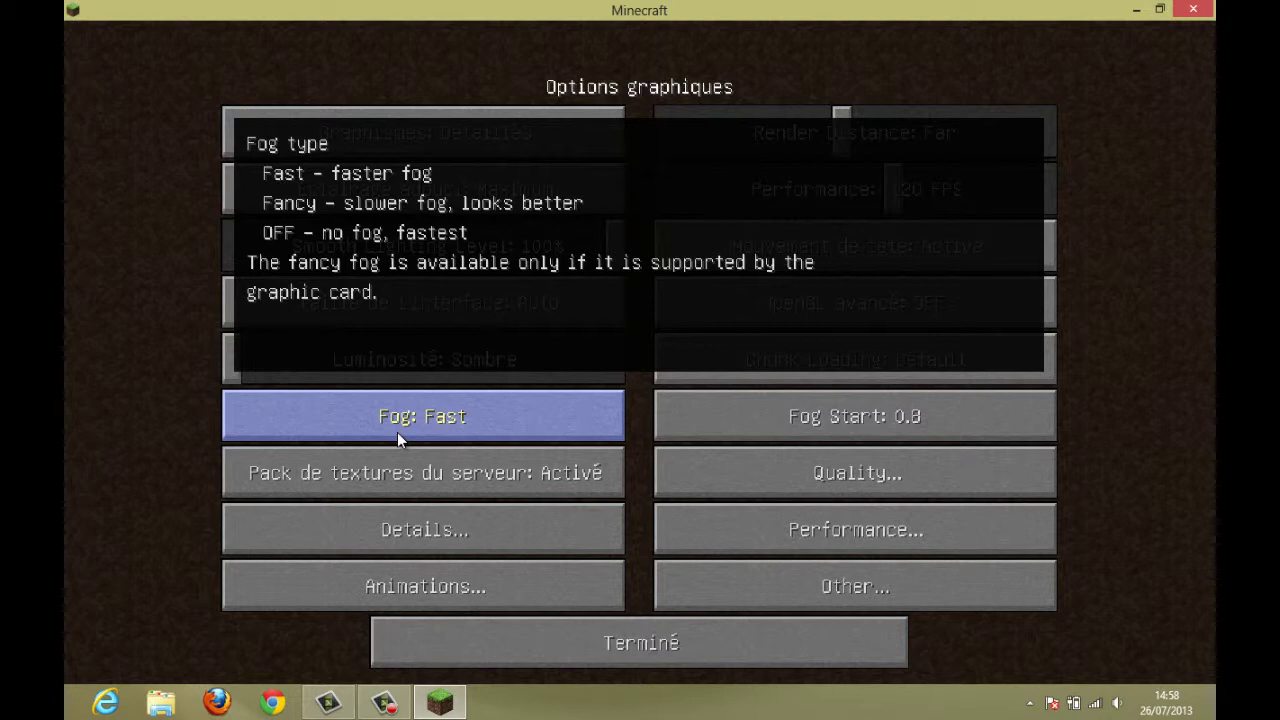
# Cycle the Fog setting through OFF and back to Fast
pyautogui.click(397, 440)
pyautogui.click(397, 432)
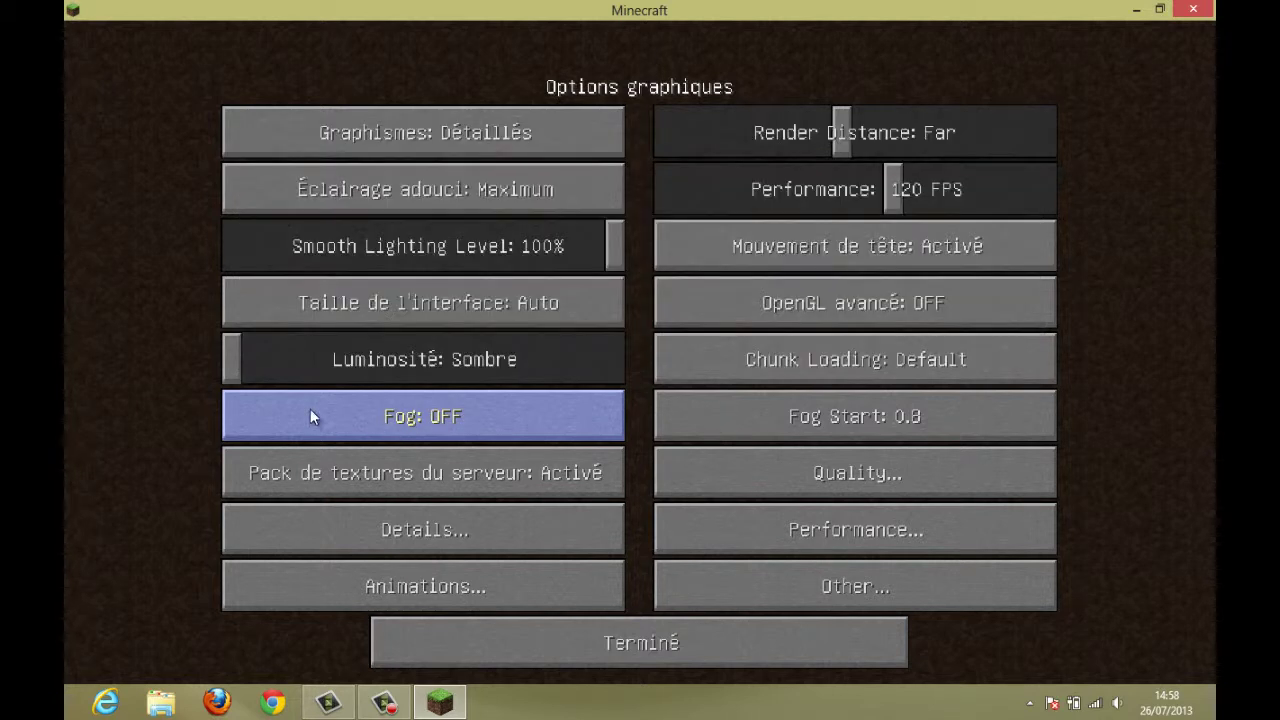
pyautogui.click(380, 416)
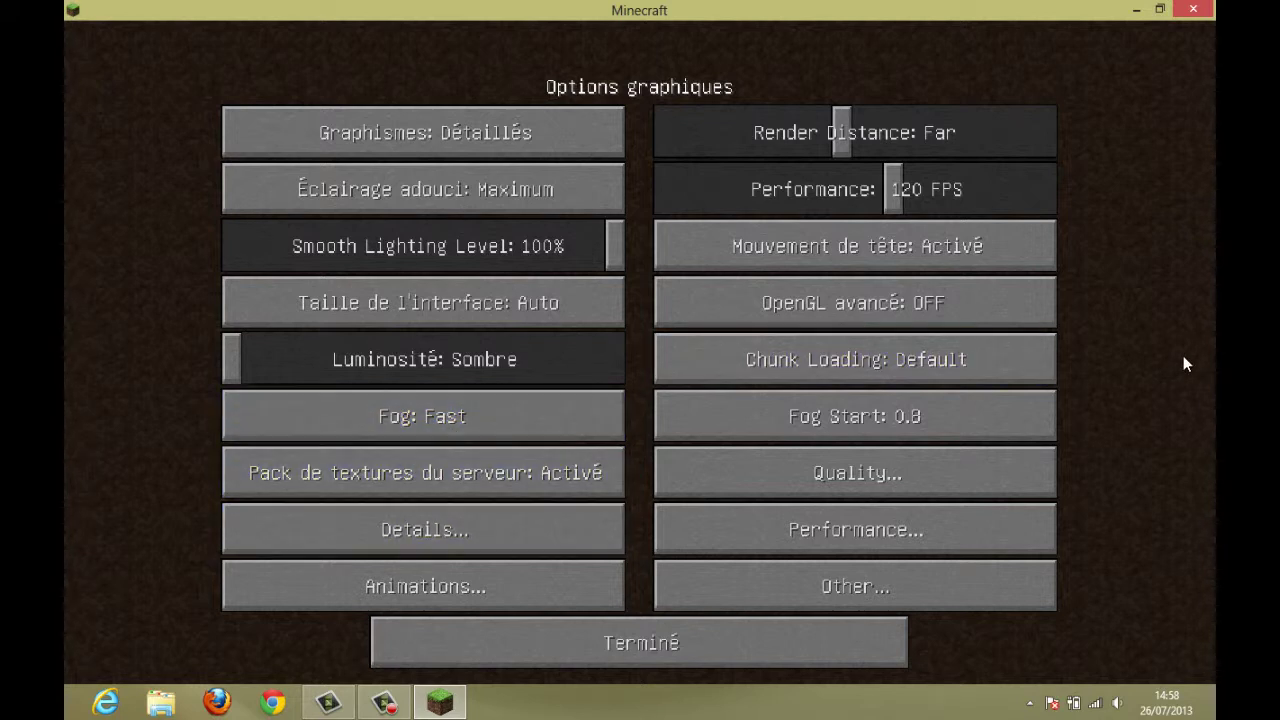
# View the Detail Settings, close them and open the Animation Settings
pyautogui.click(607, 530)
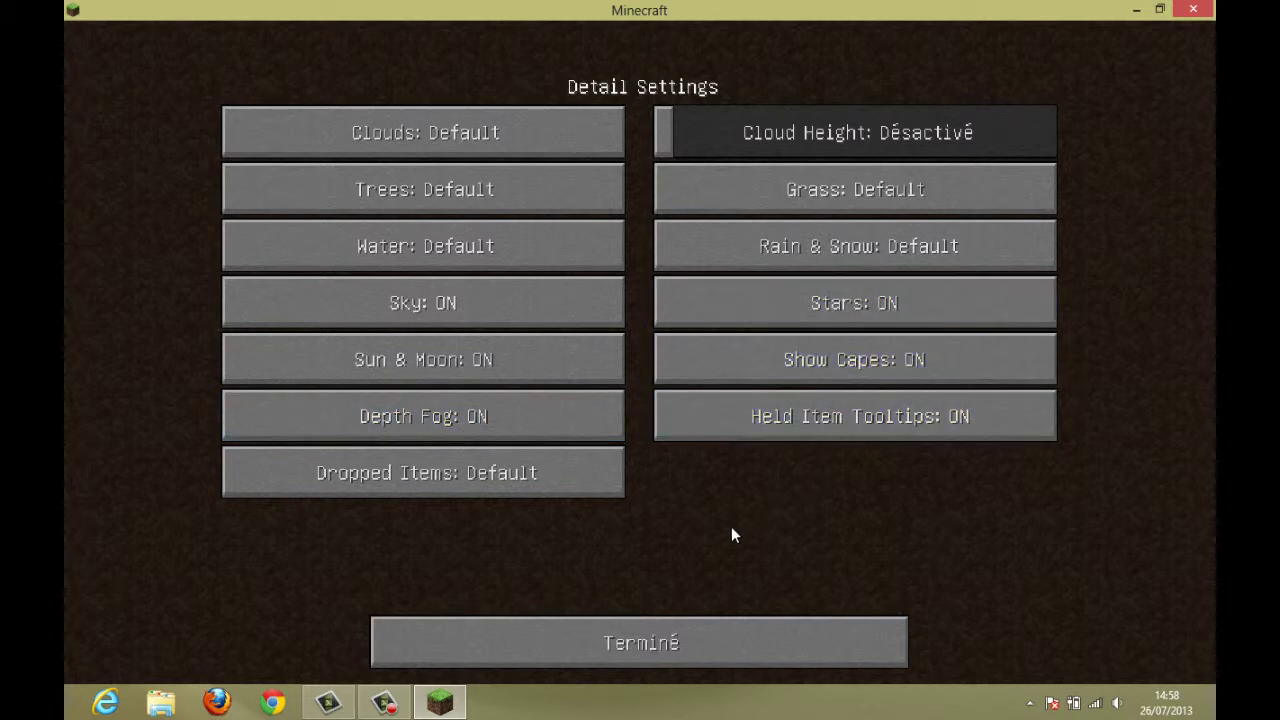
pyautogui.click(655, 630)
pyautogui.click(603, 602)
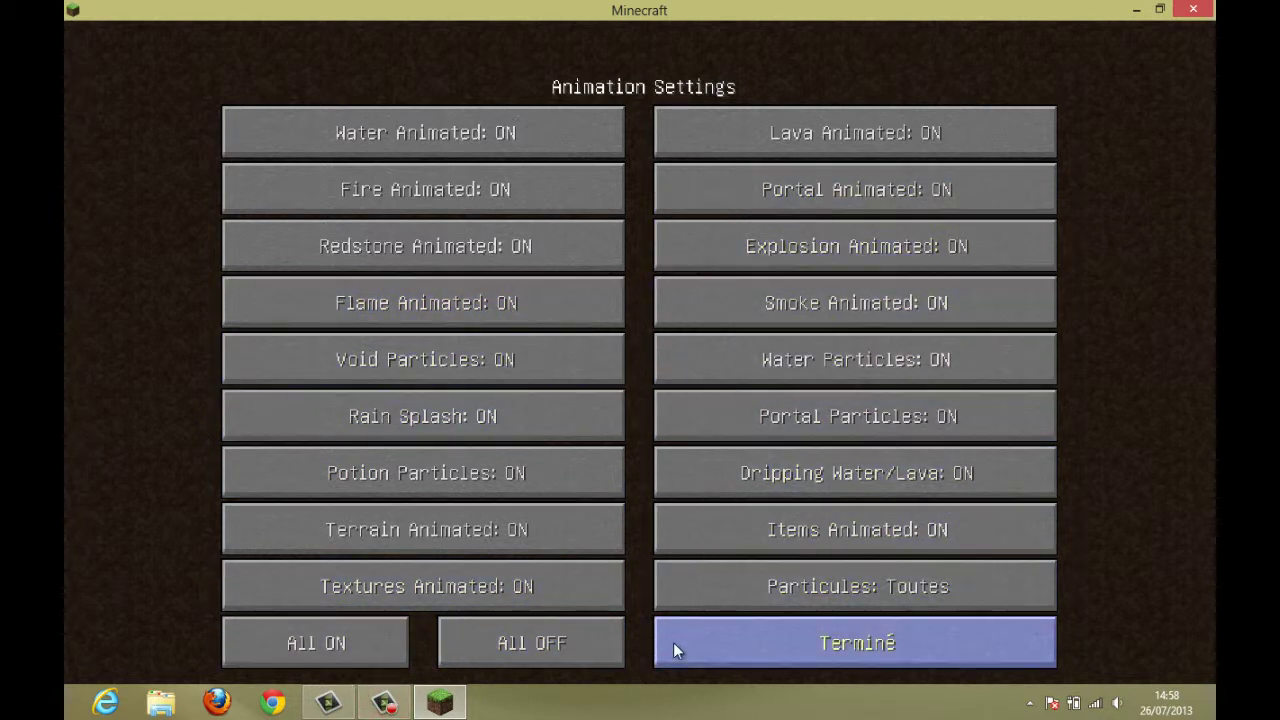
# Cycle Water Animated through Dynamic back to ON, and switch all animations off and on again in the Animation Settings
pyautogui.click(600, 150)
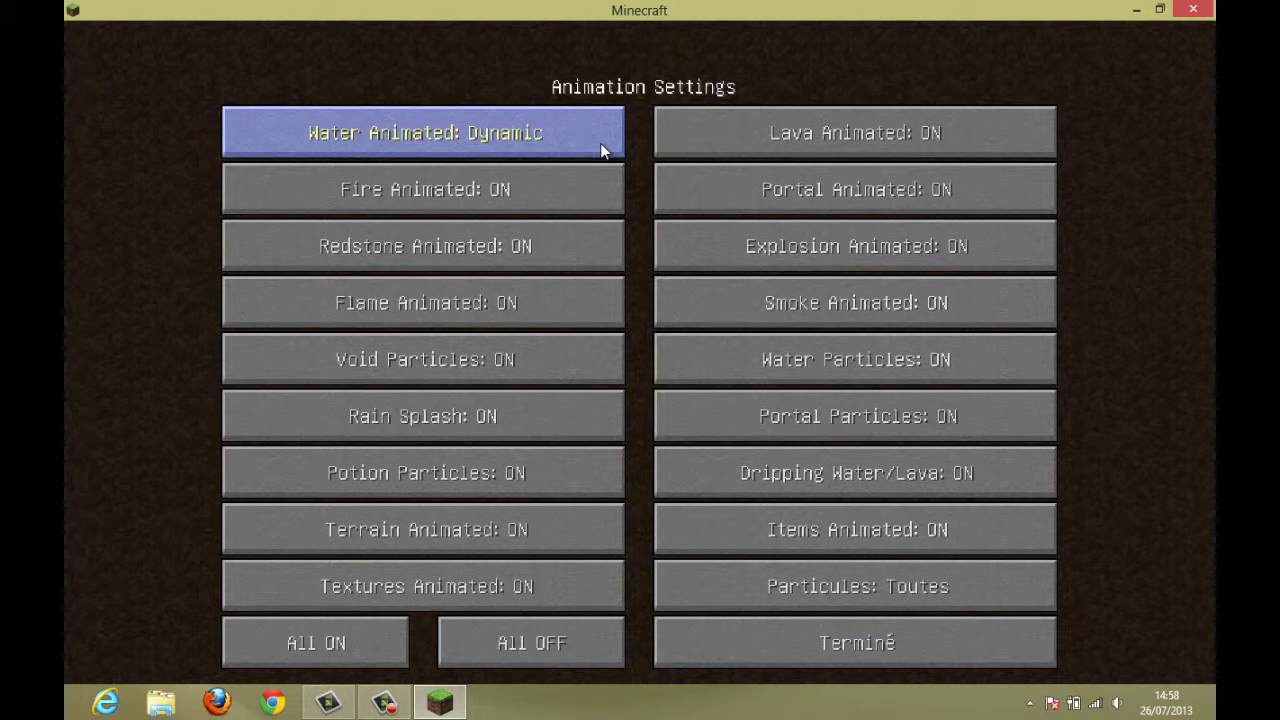
pyautogui.click(600, 145)
pyautogui.click(600, 145)
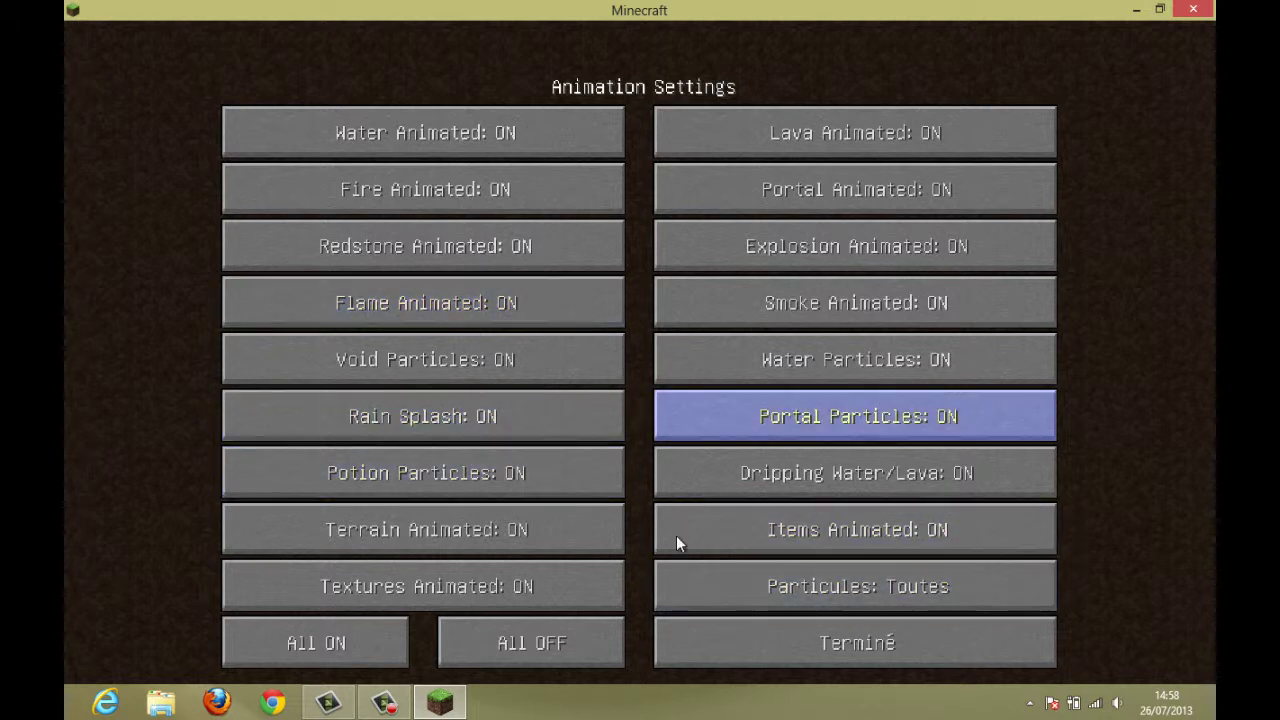
pyautogui.click(591, 641)
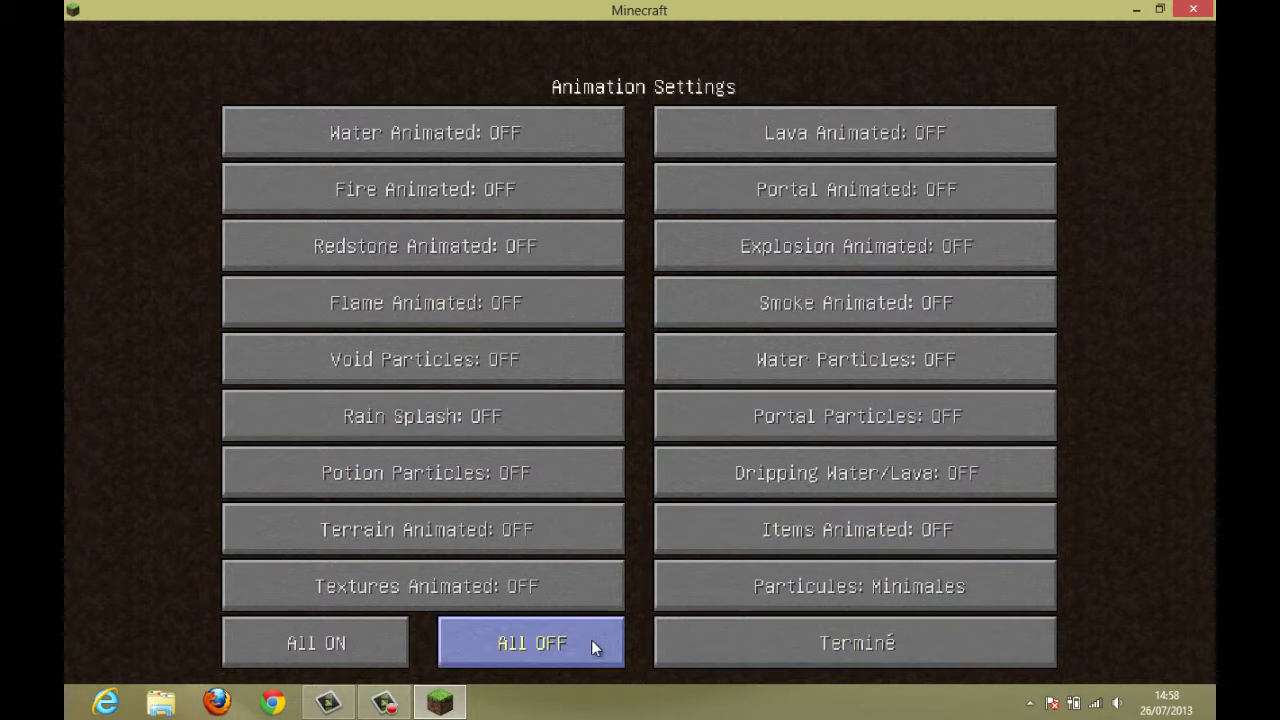
pyautogui.click(330, 645)
pyautogui.click(785, 649)
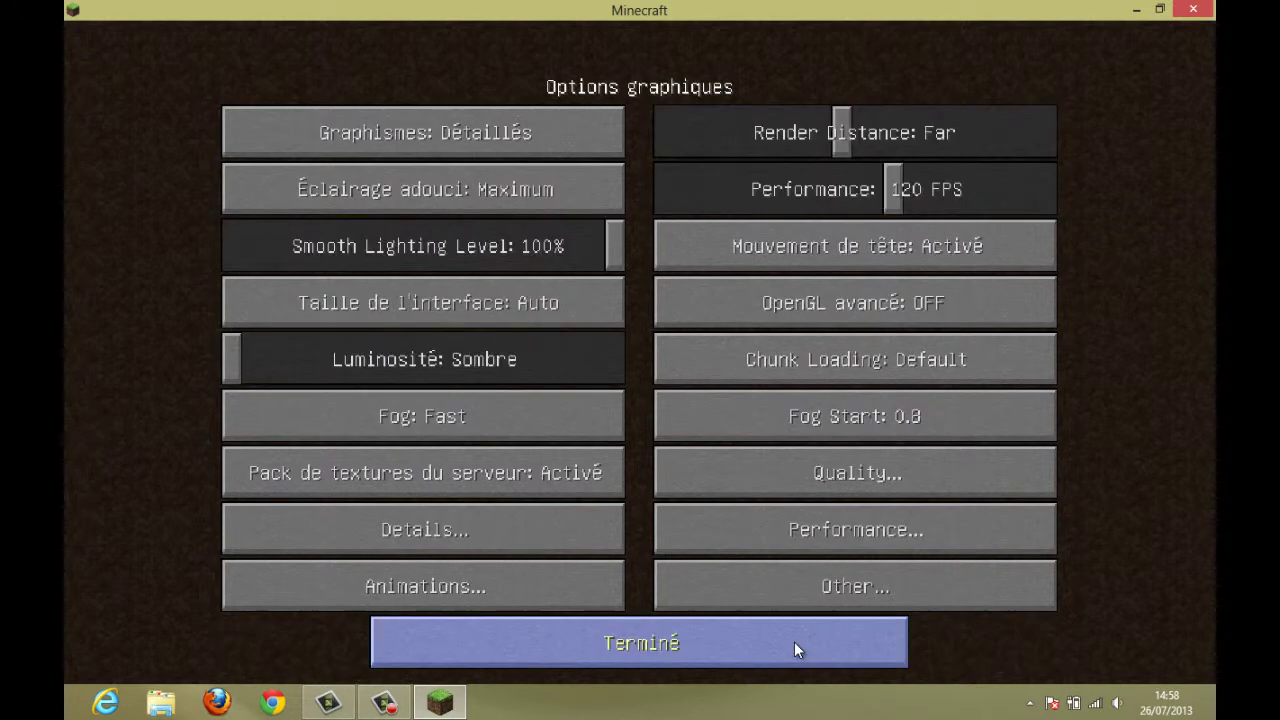
# View the Performance Settings with the Load Far description and the Other Settings with the Autosave description
pyautogui.click(842, 549)
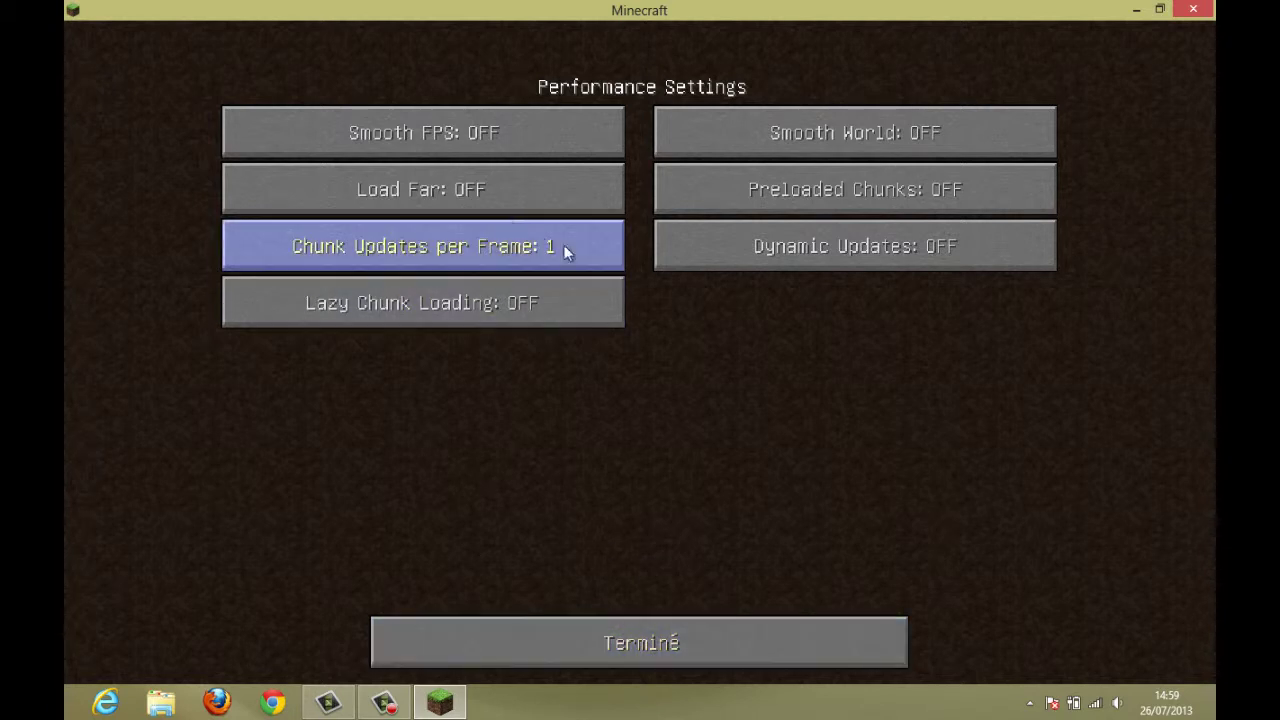
pyautogui.moveTo(440, 207)
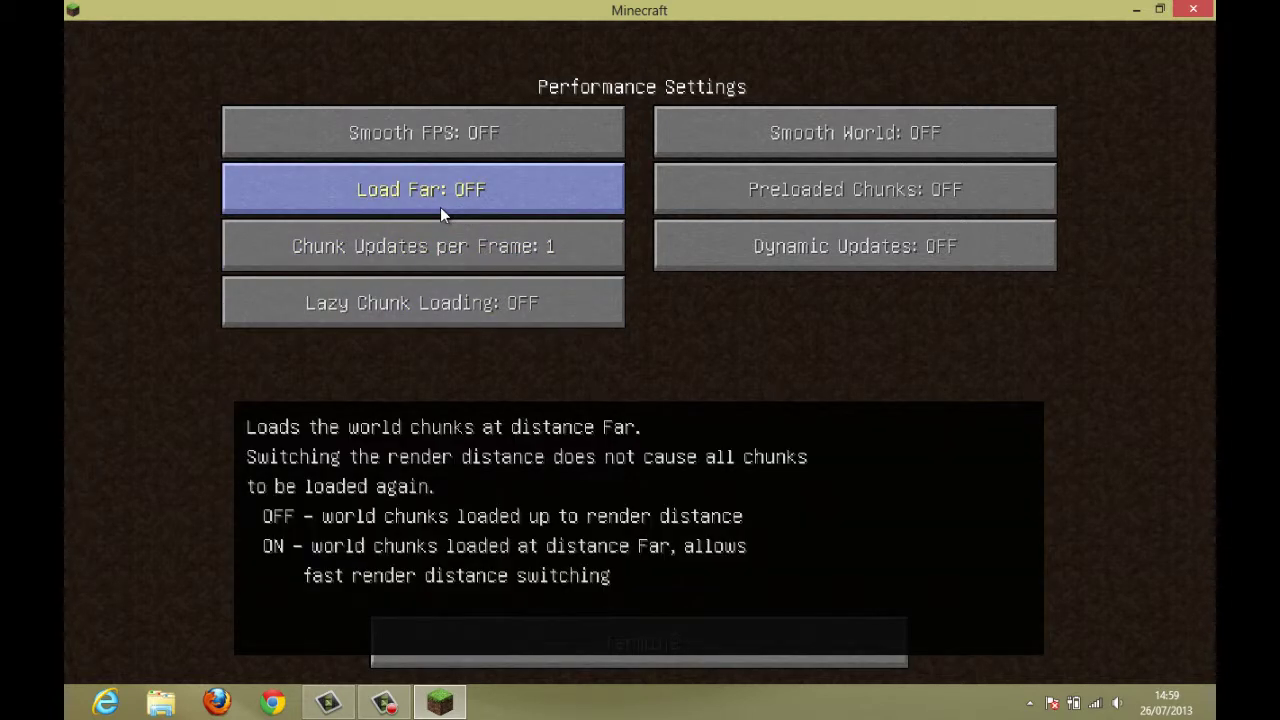
pyautogui.click(600, 632)
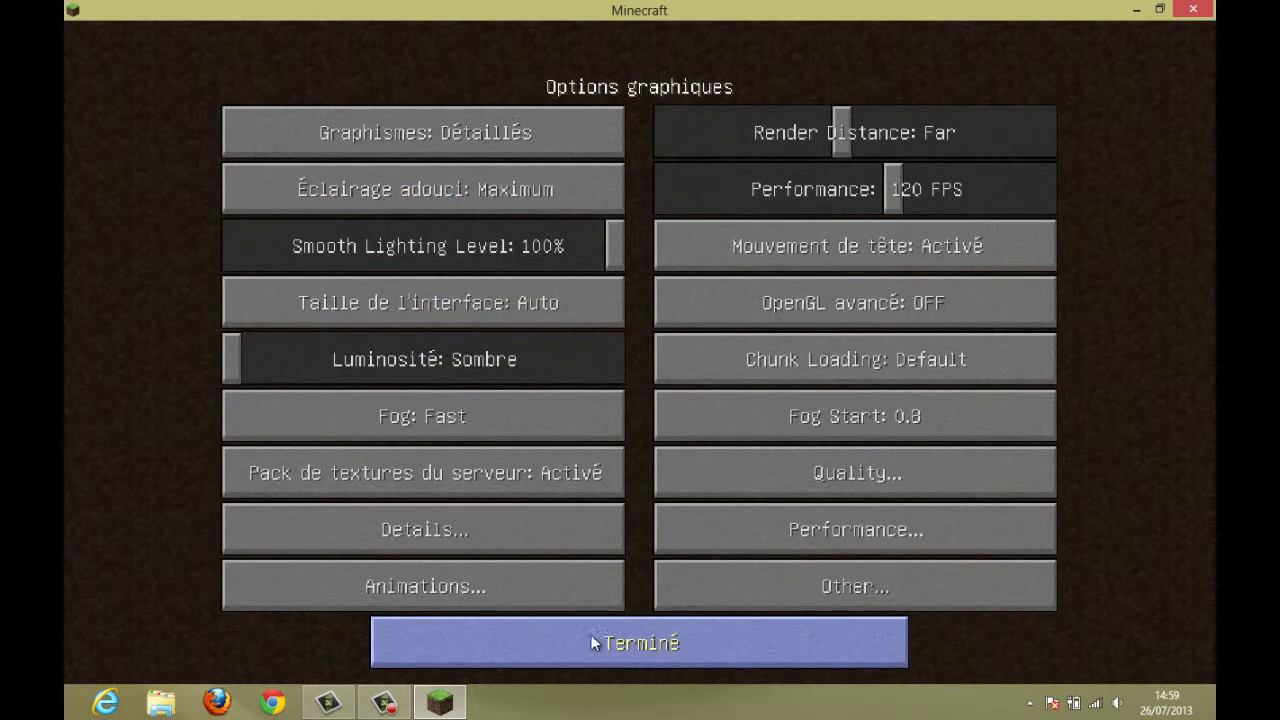
pyautogui.click(855, 586)
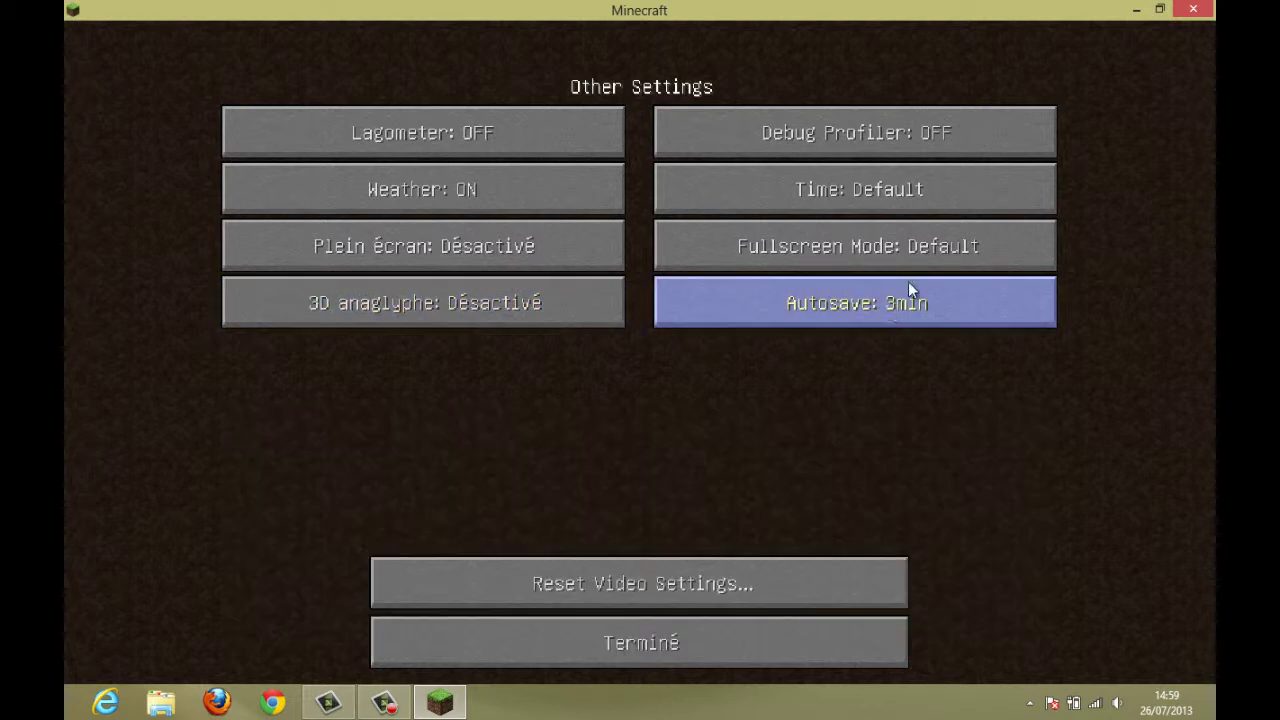
pyautogui.moveTo(889, 306)
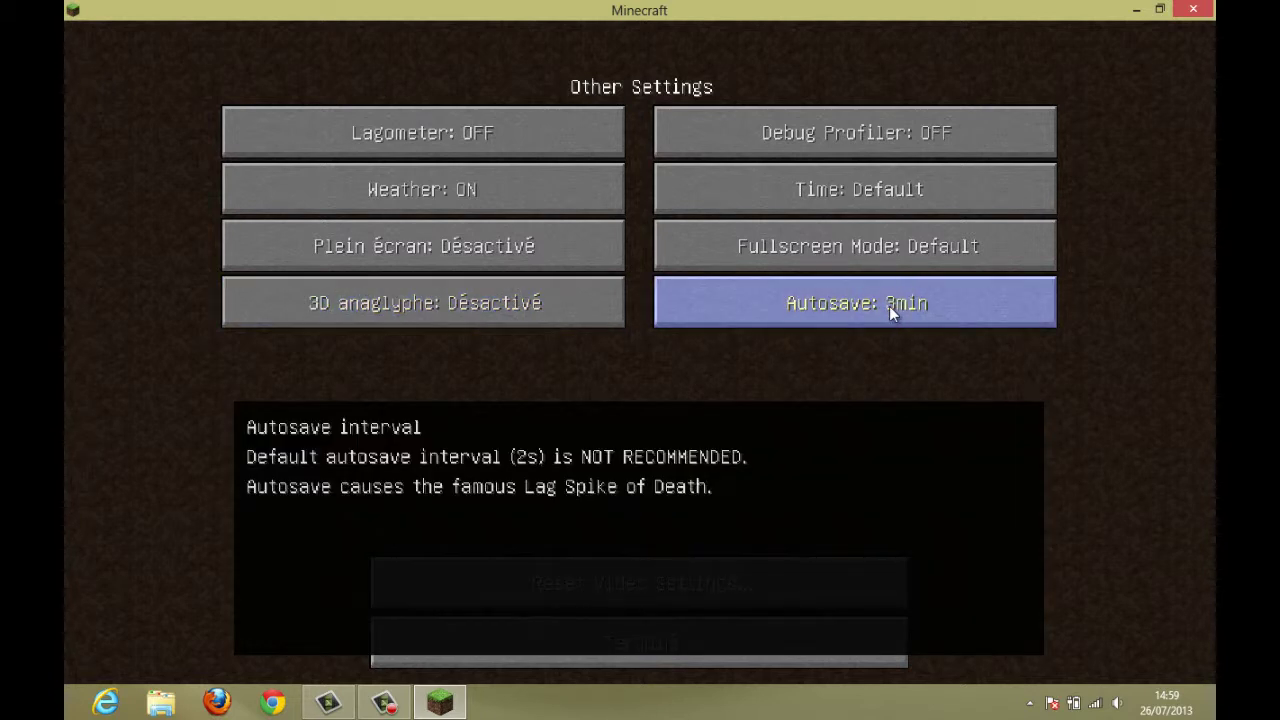
pyautogui.click(718, 631)
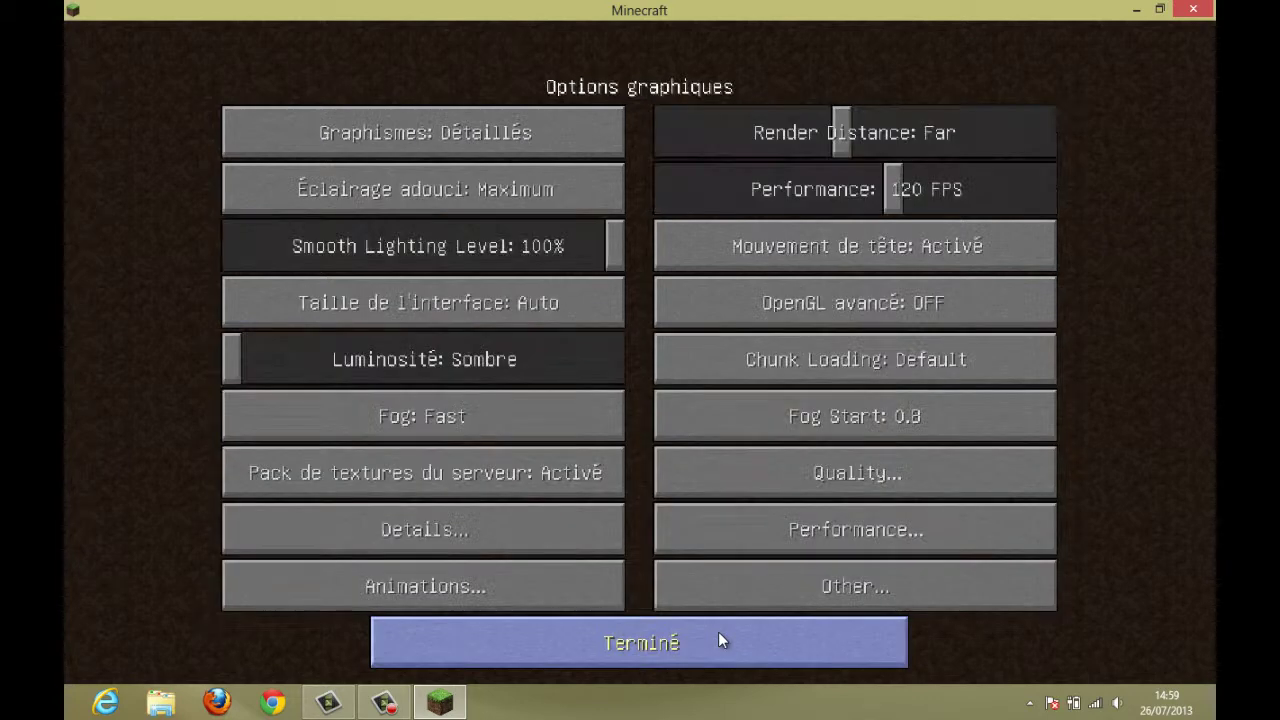
# Cycle the Autosave interval in the Other Settings through 30min, Default (2s) and 20s back to 3min
pyautogui.click(777, 588)
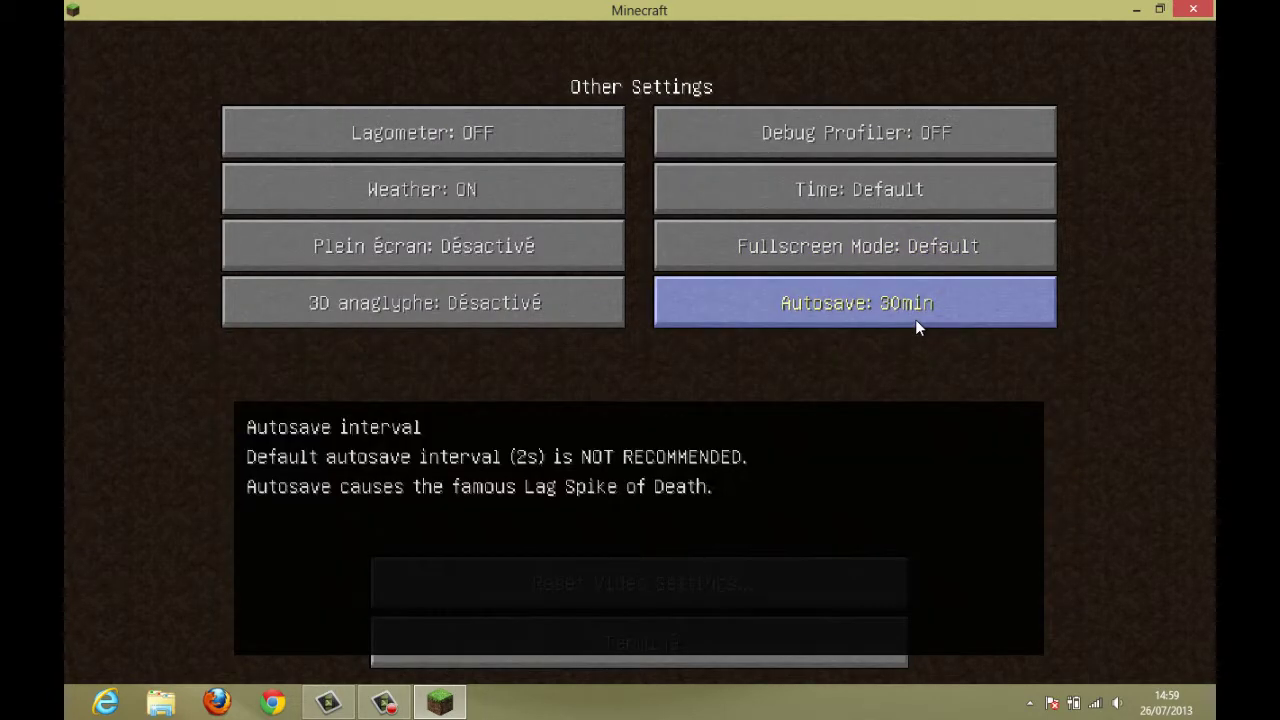
pyautogui.click(916, 320)
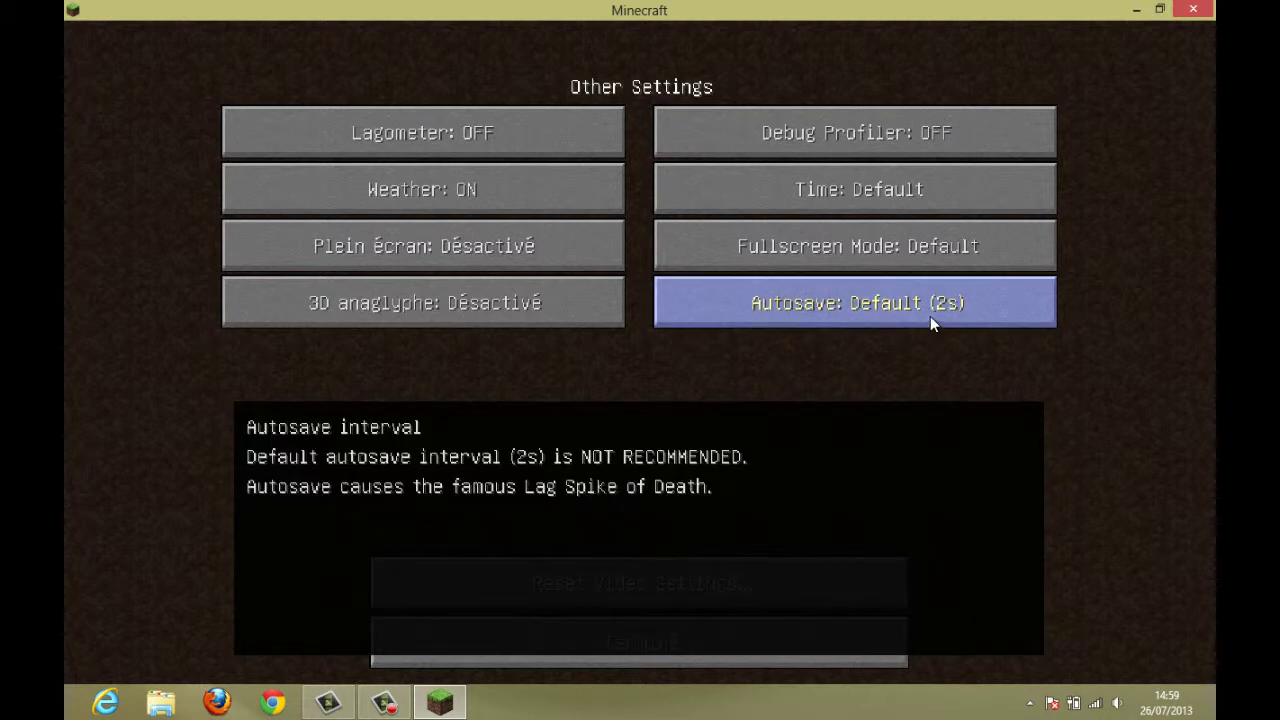
pyautogui.moveTo(935, 316)
pyautogui.click(935, 316)
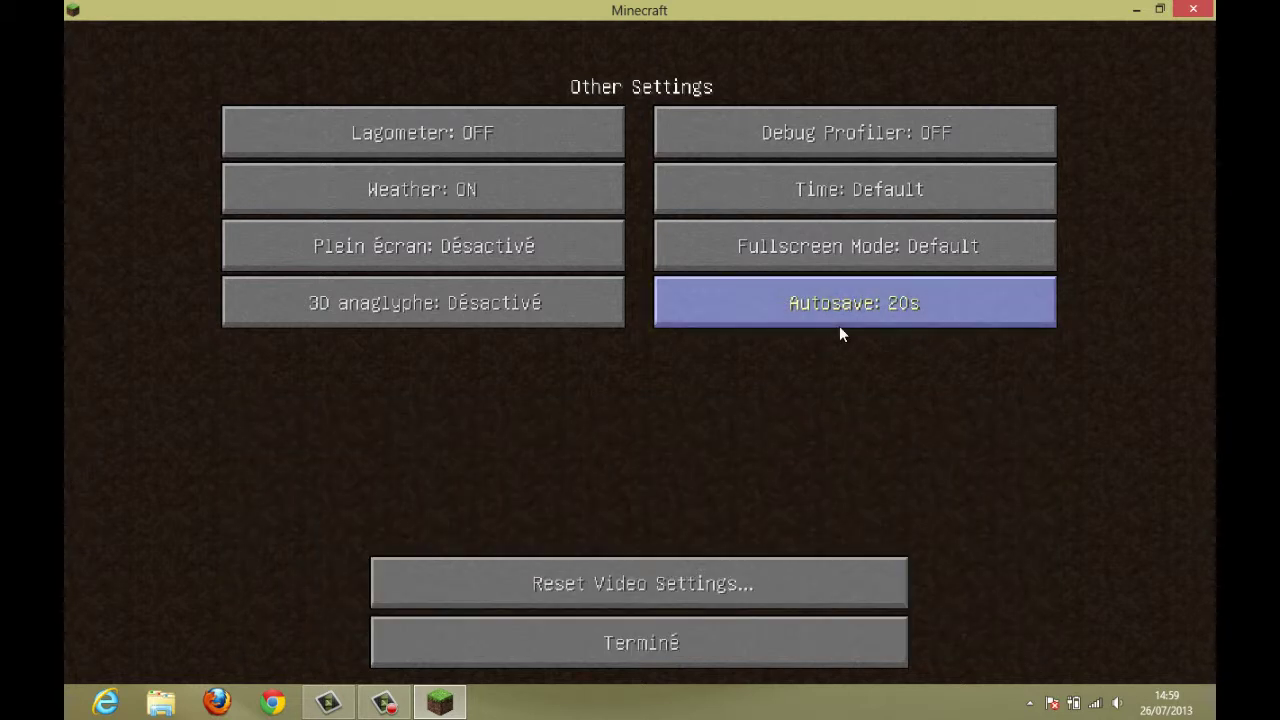
pyautogui.click(839, 326)
pyautogui.moveTo(839, 326)
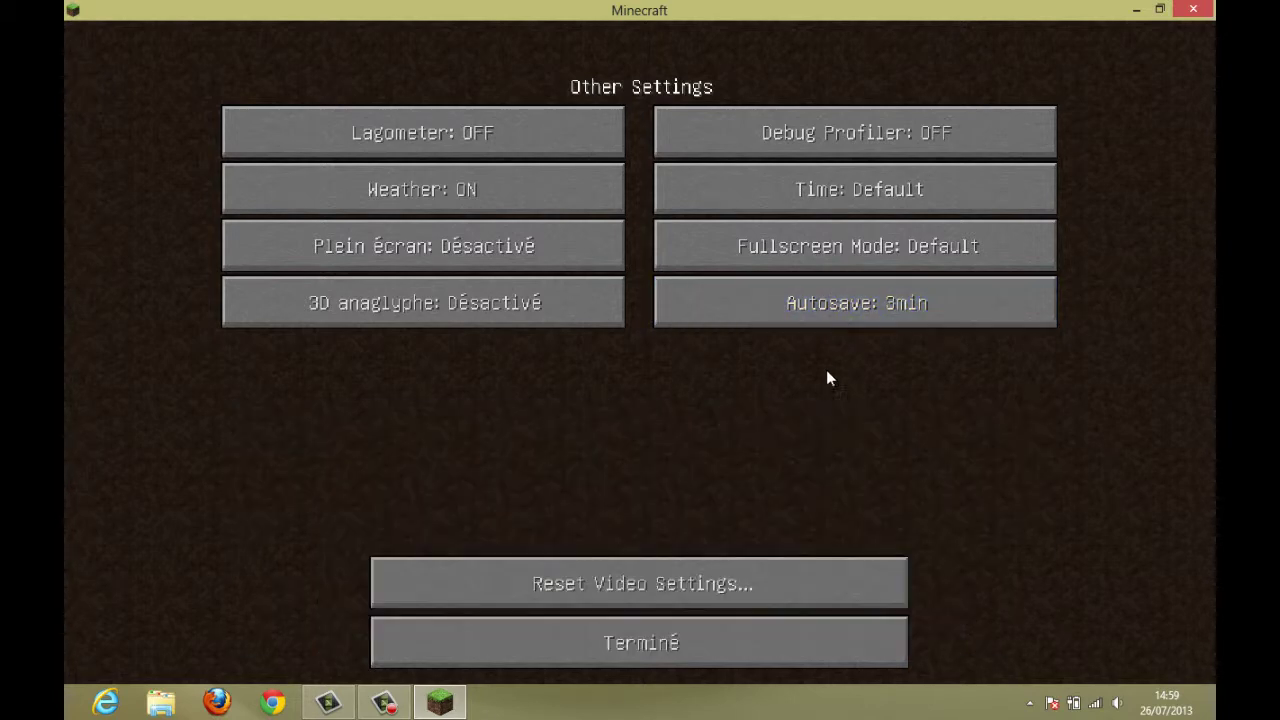
pyautogui.click(713, 634)
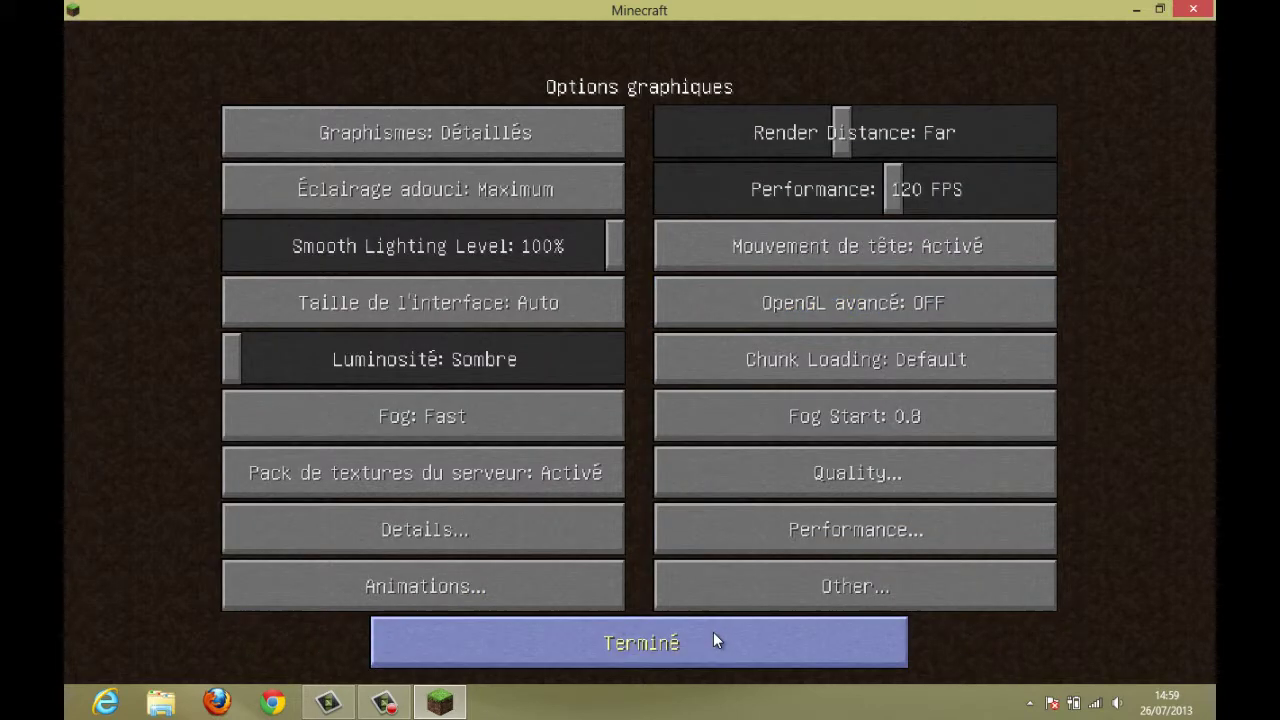
# Leave the options for the main menu, then view the Multijoueur screen and exit it
pyautogui.click(566, 654)
pyautogui.click(586, 624)
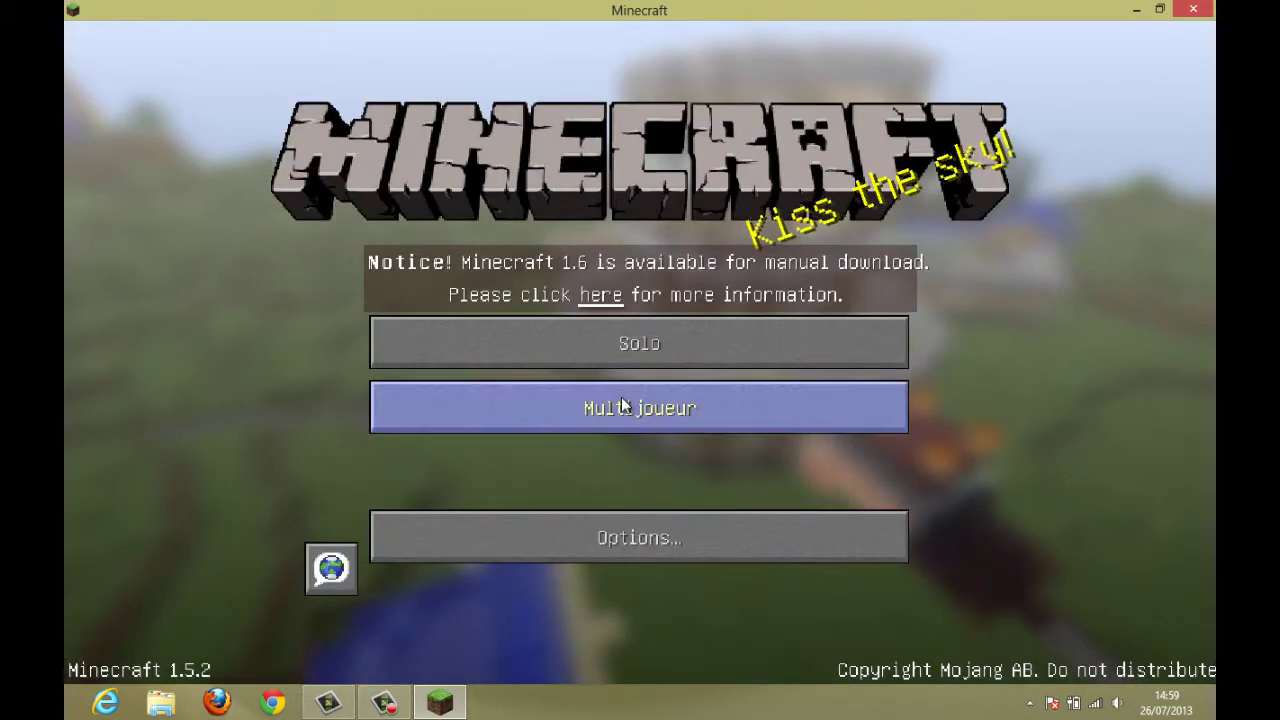
pyautogui.click(560, 408)
pyautogui.click(955, 637)
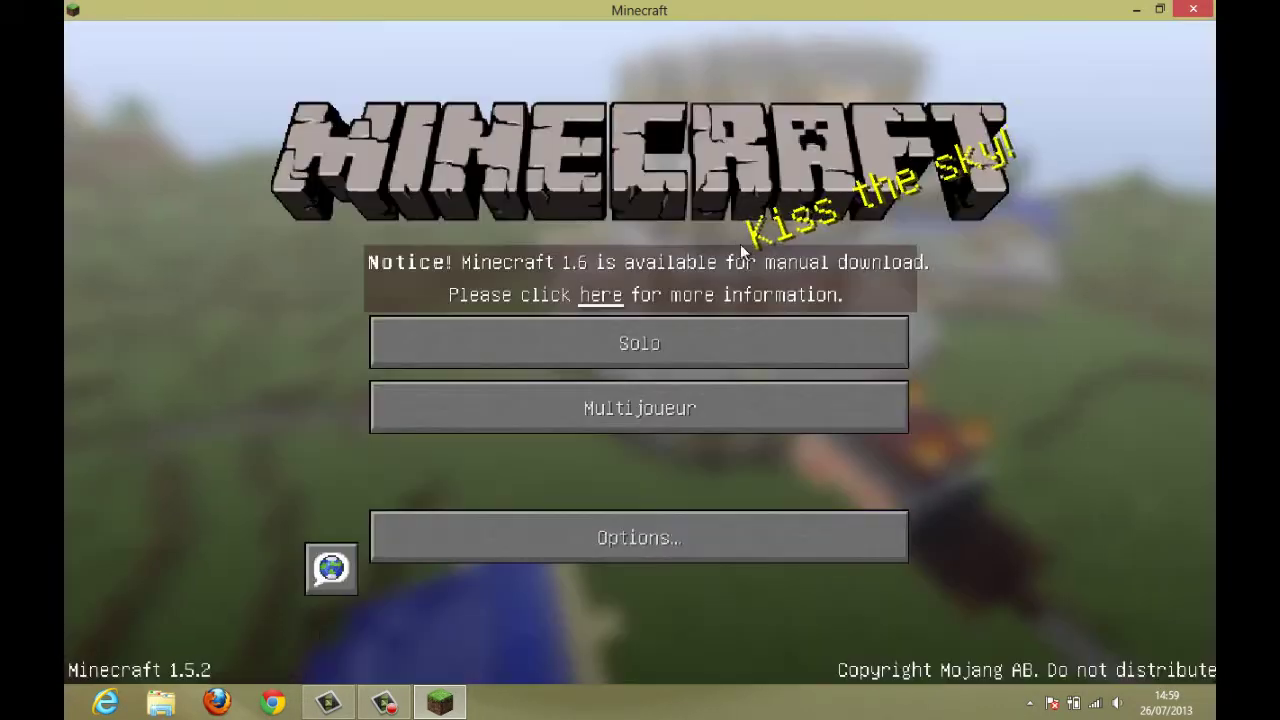
# Create a new single-player world named Nouveau monde with the game mode set to Création
pyautogui.click(712, 345)
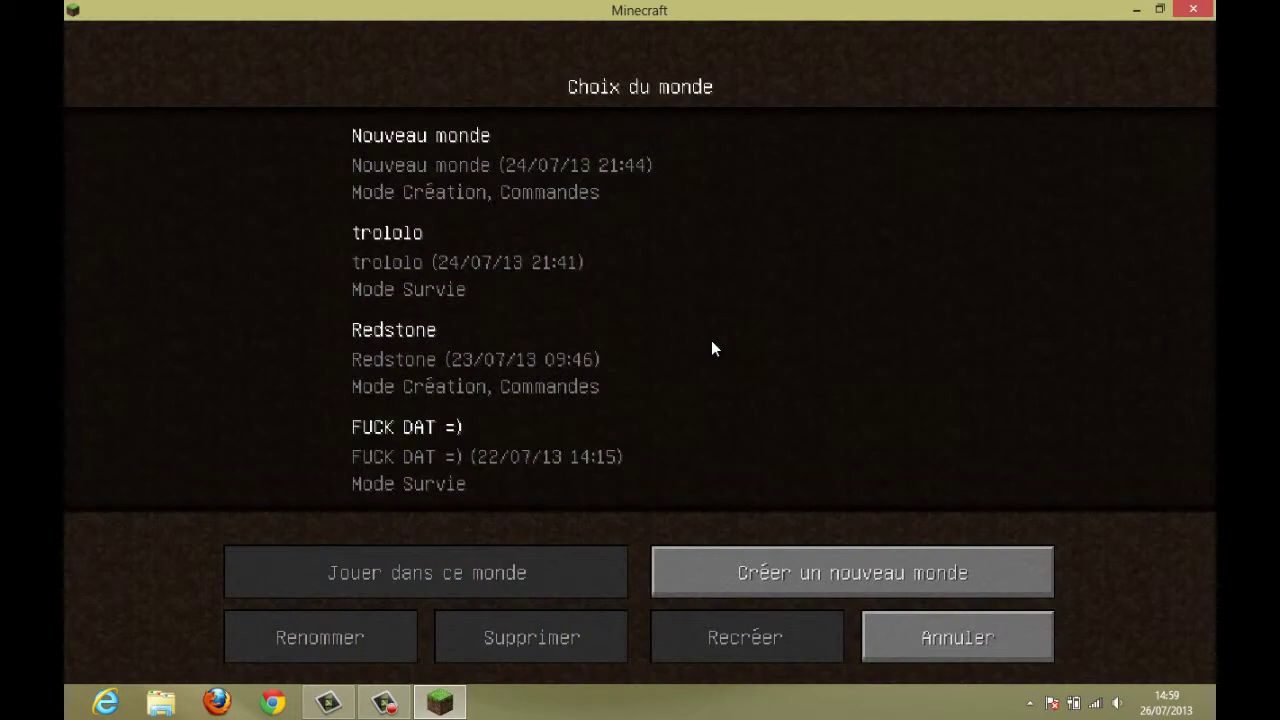
pyautogui.click(782, 560)
pyautogui.click(653, 361)
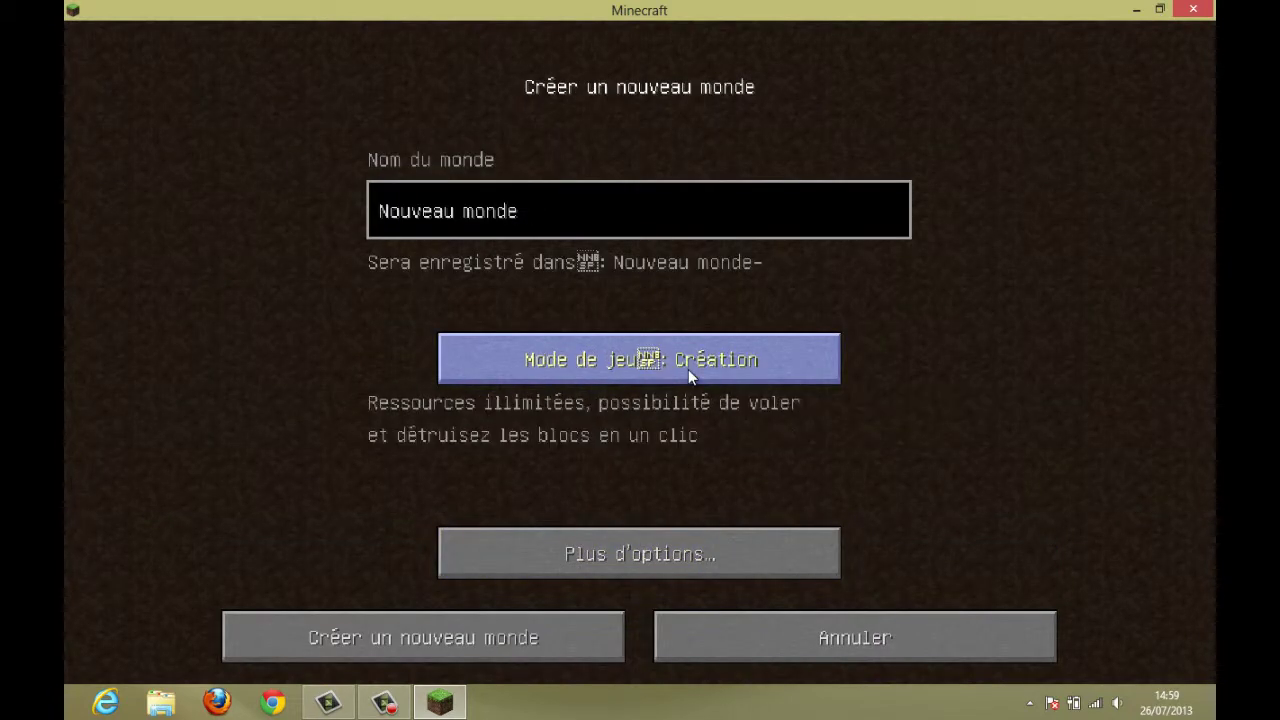
pyautogui.click(577, 620)
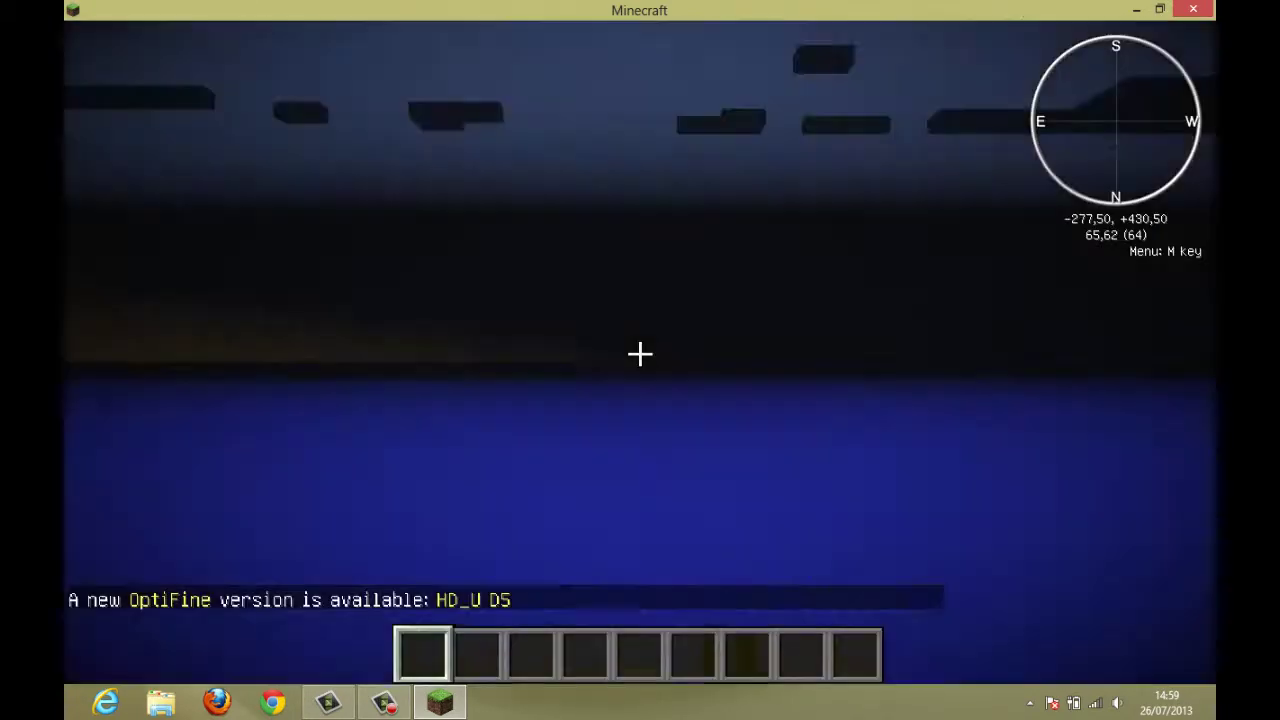
# Walk across the starting island, fly up to view it from above, and land back on the grass
pyautogui.press('w')
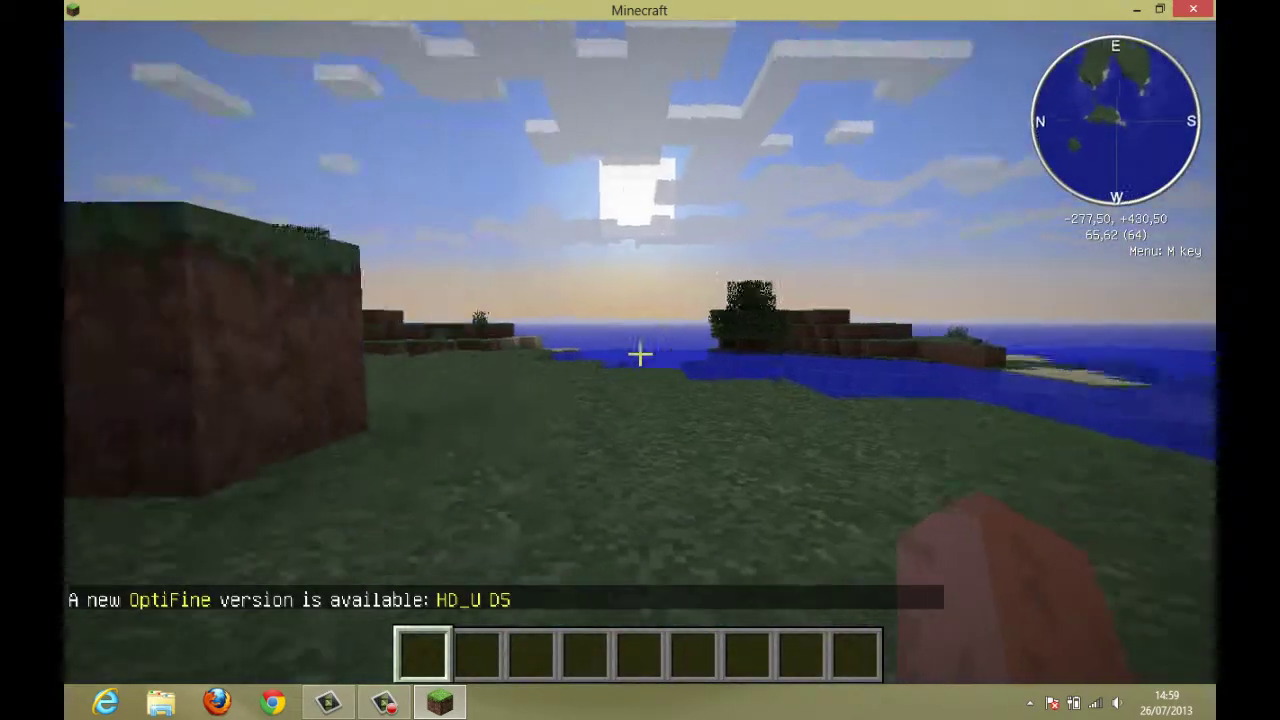
pyautogui.press('w')
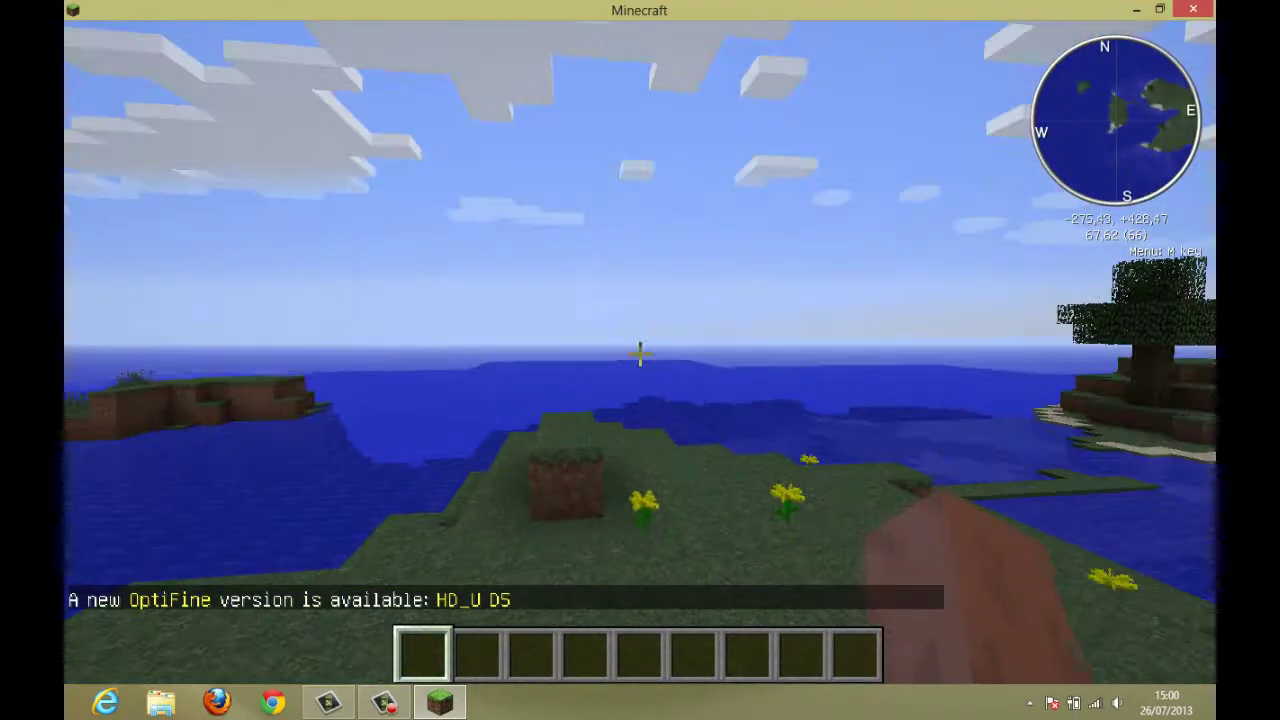
pyautogui.press('space')
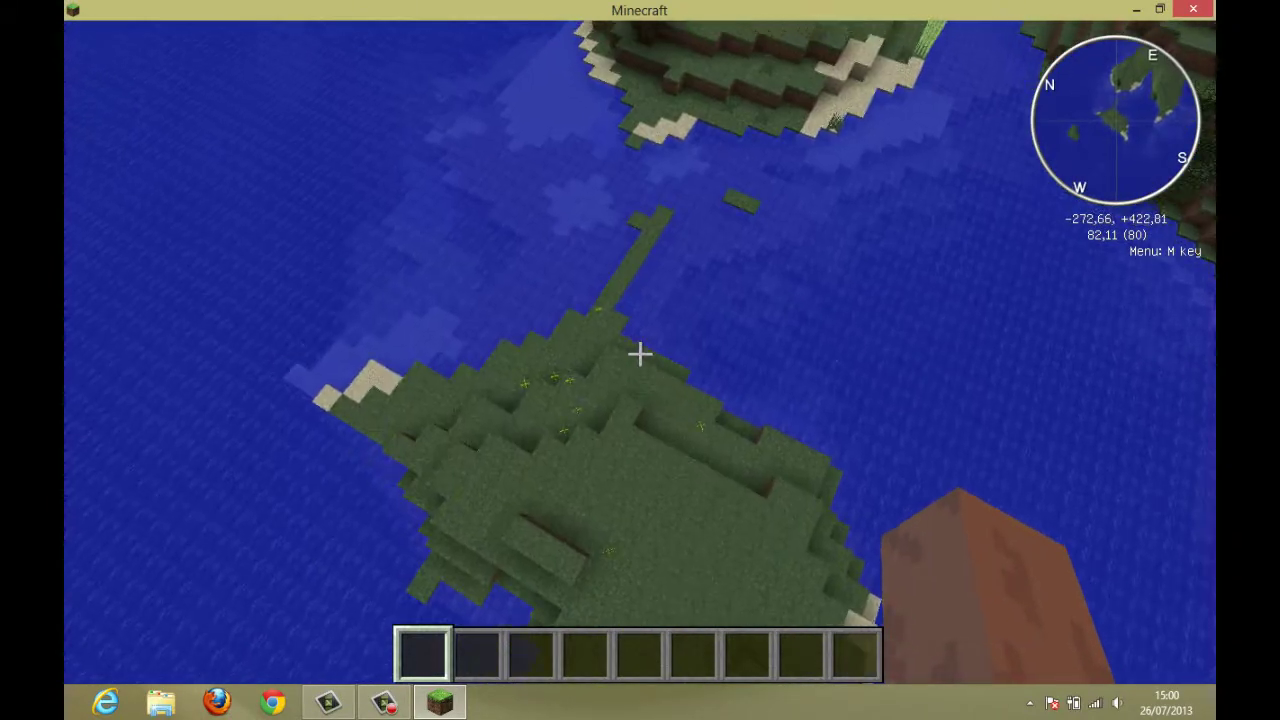
pyautogui.press('shift')
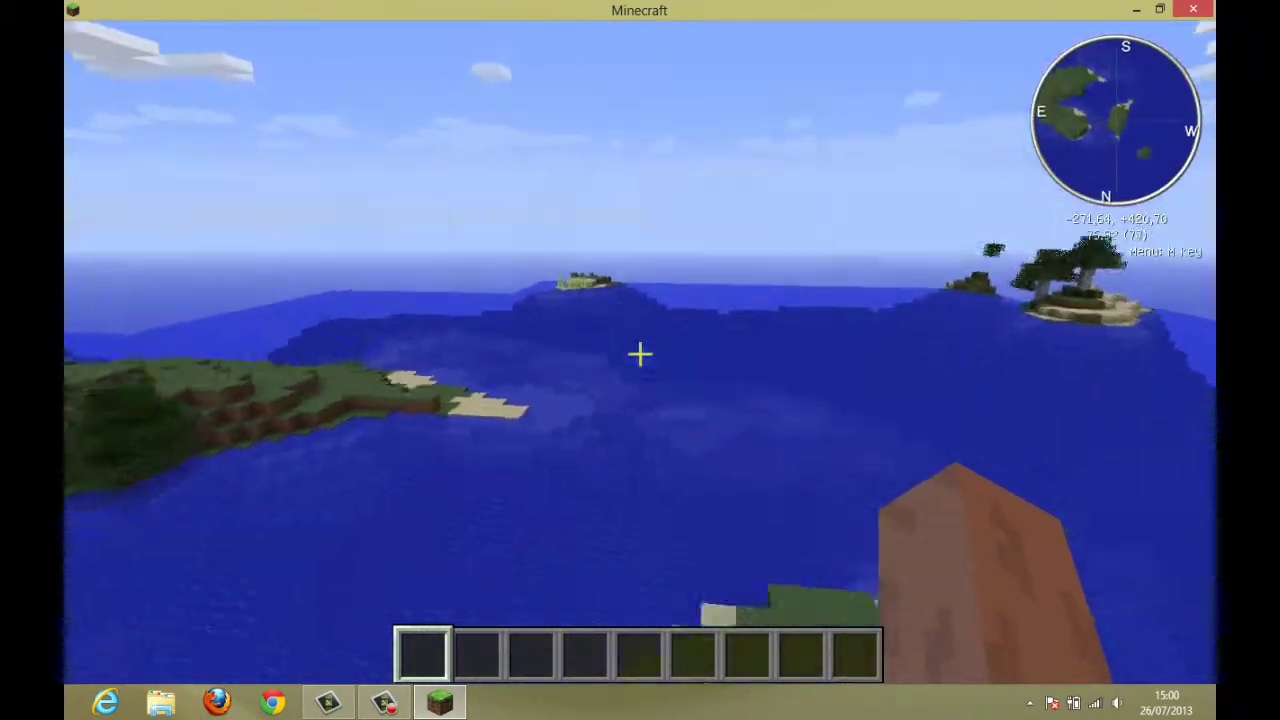
pyautogui.press('w')
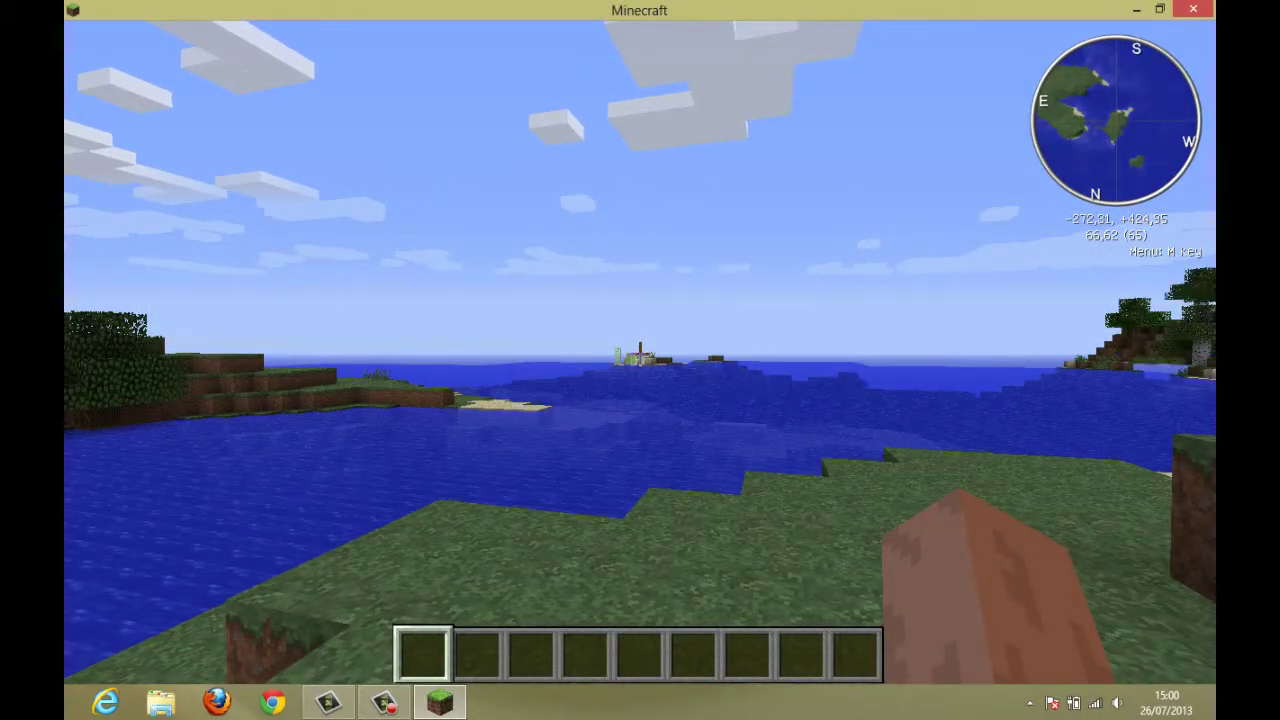
# Zoom in on the neighbouring island across the water with OptiFine's zoom, and return to the normal view
pyautogui.press('c')
pyautogui.moveTo(640, 352)
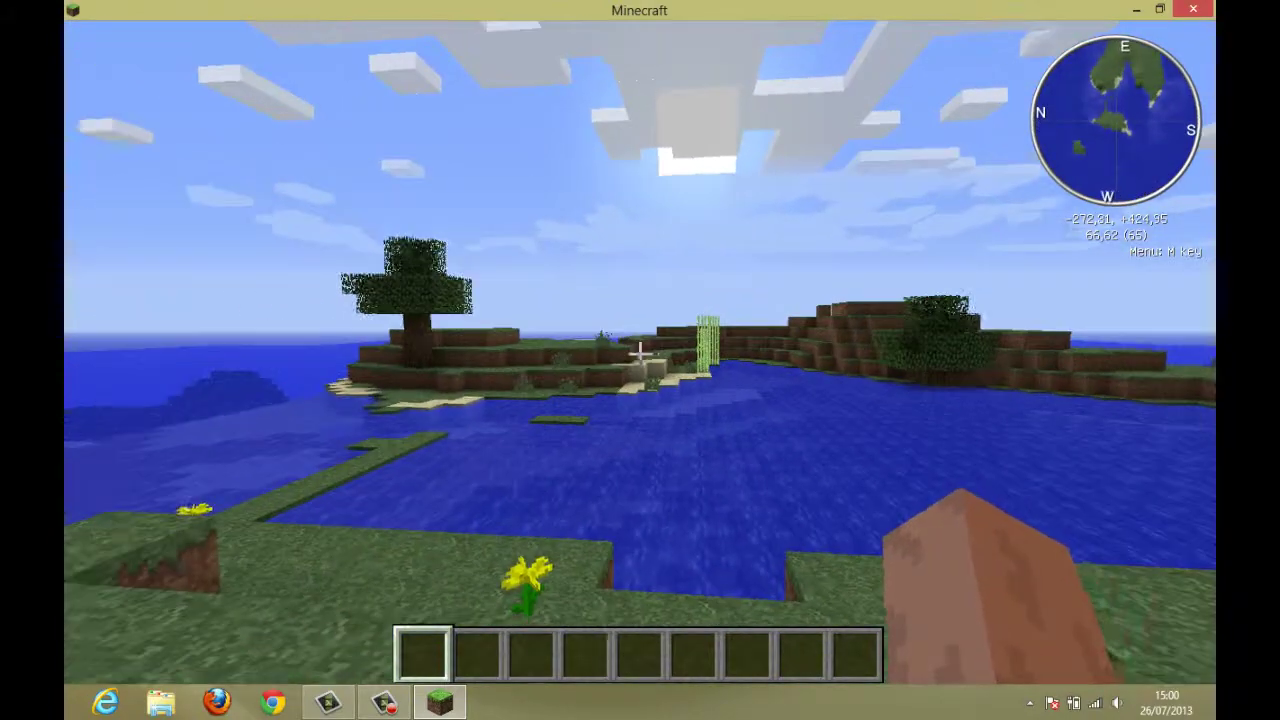
pyautogui.press('c')
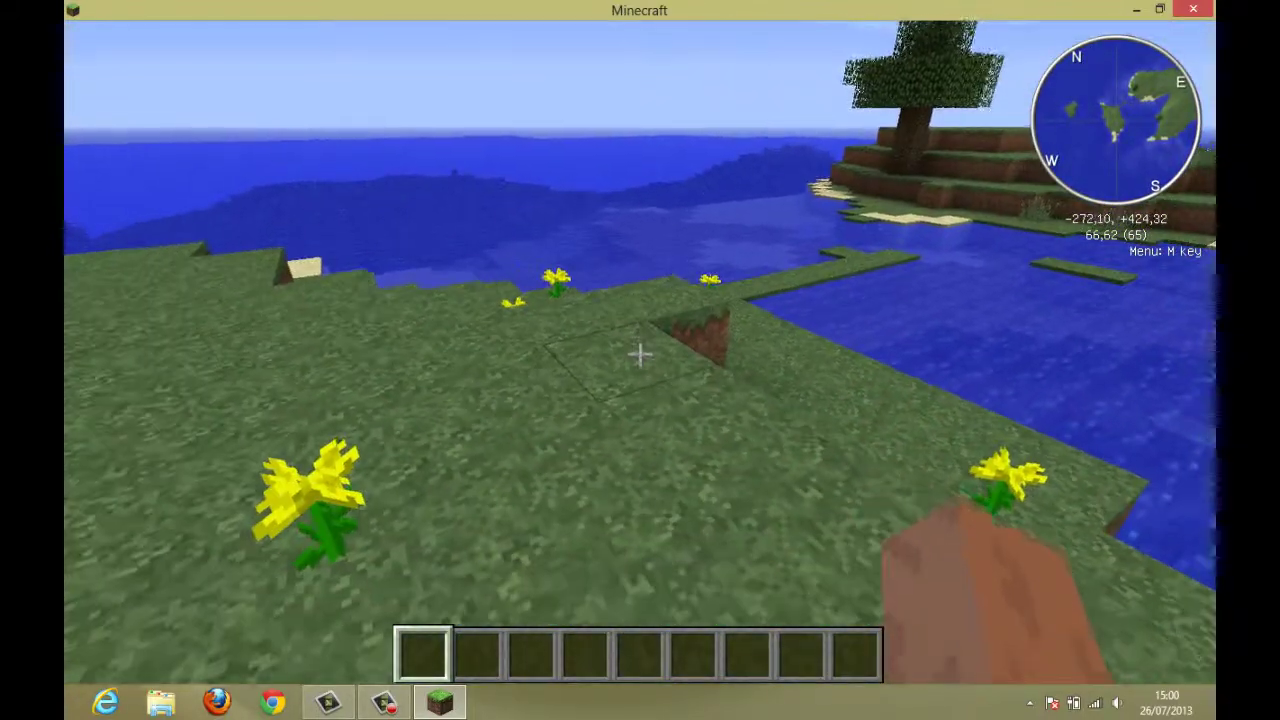
# Create a minimap waypoint named spawn at the current position, coloured yellow with R 184, G 205 and B 006
pyautogui.press('n')
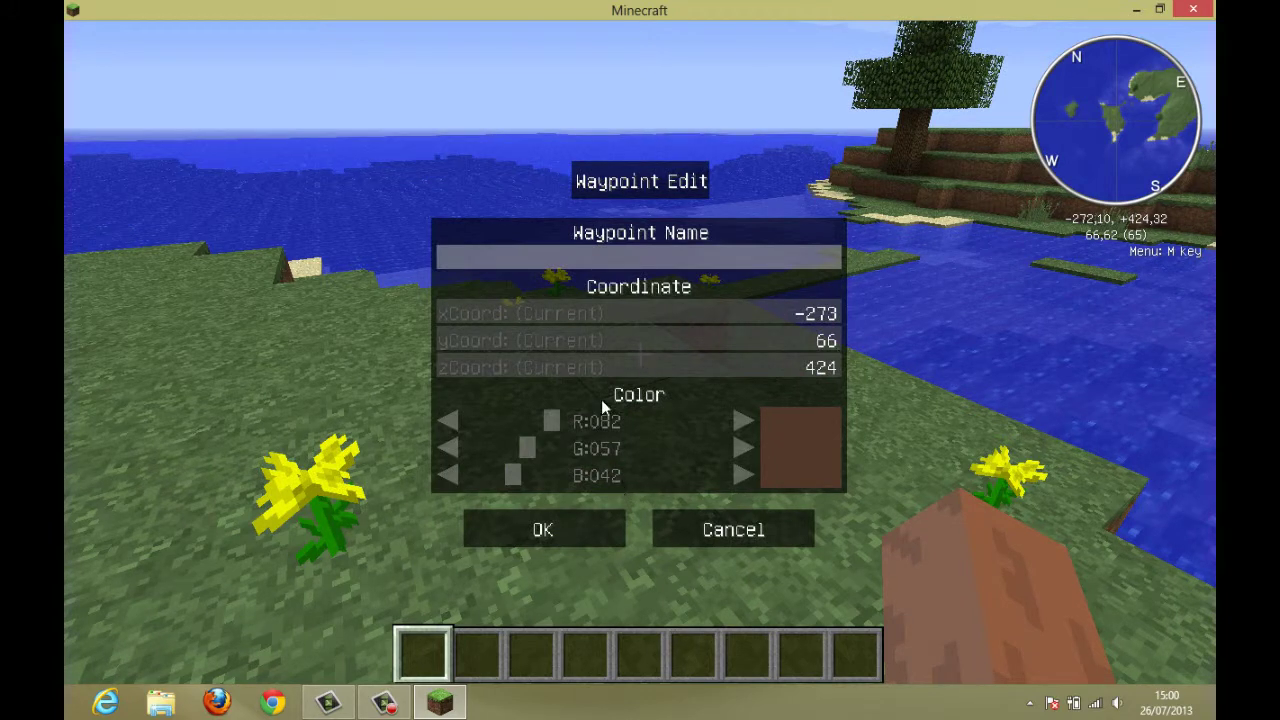
pyautogui.write('spawn')
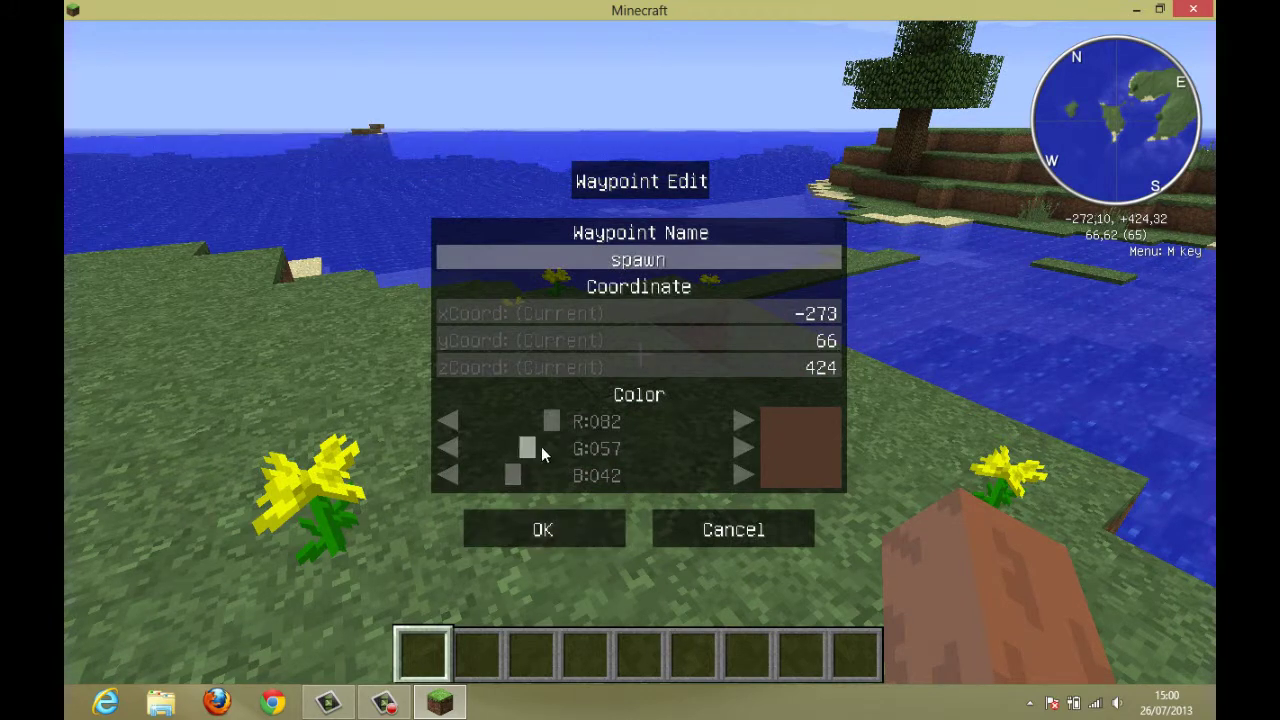
pyautogui.moveTo(523, 452); pyautogui.dragTo(672, 449)
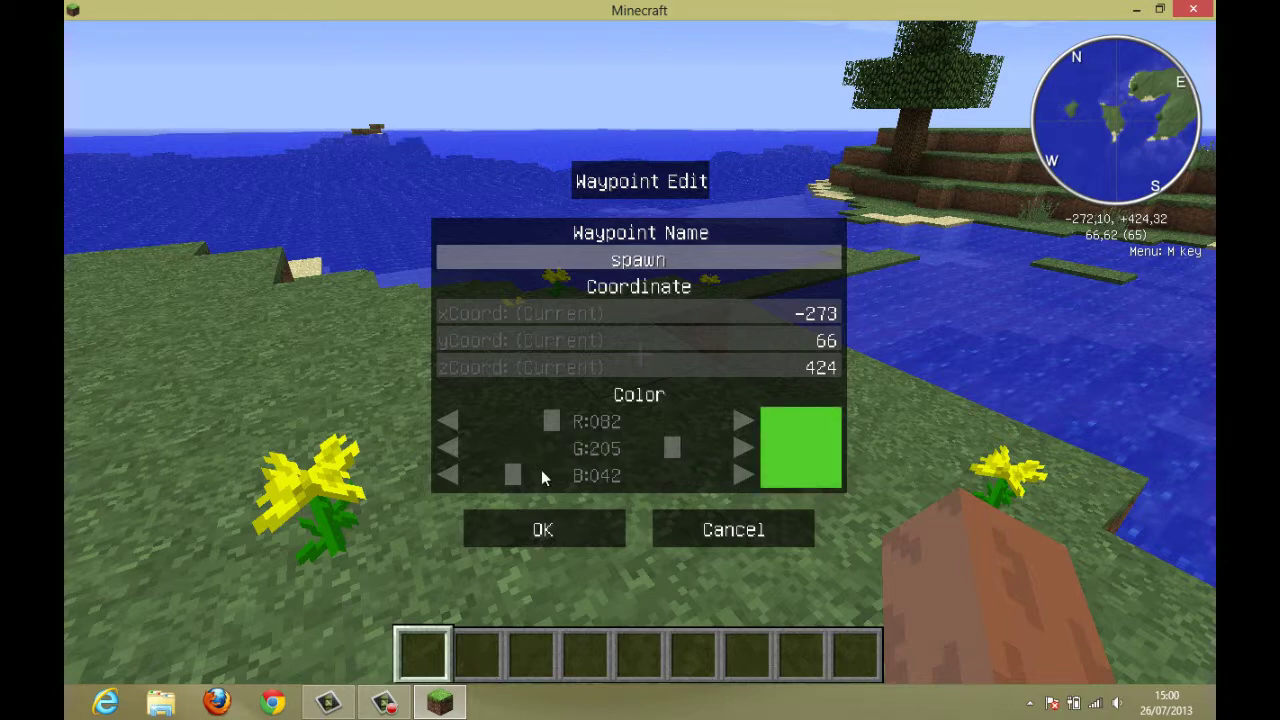
pyautogui.moveTo(551, 422); pyautogui.dragTo(651, 421)
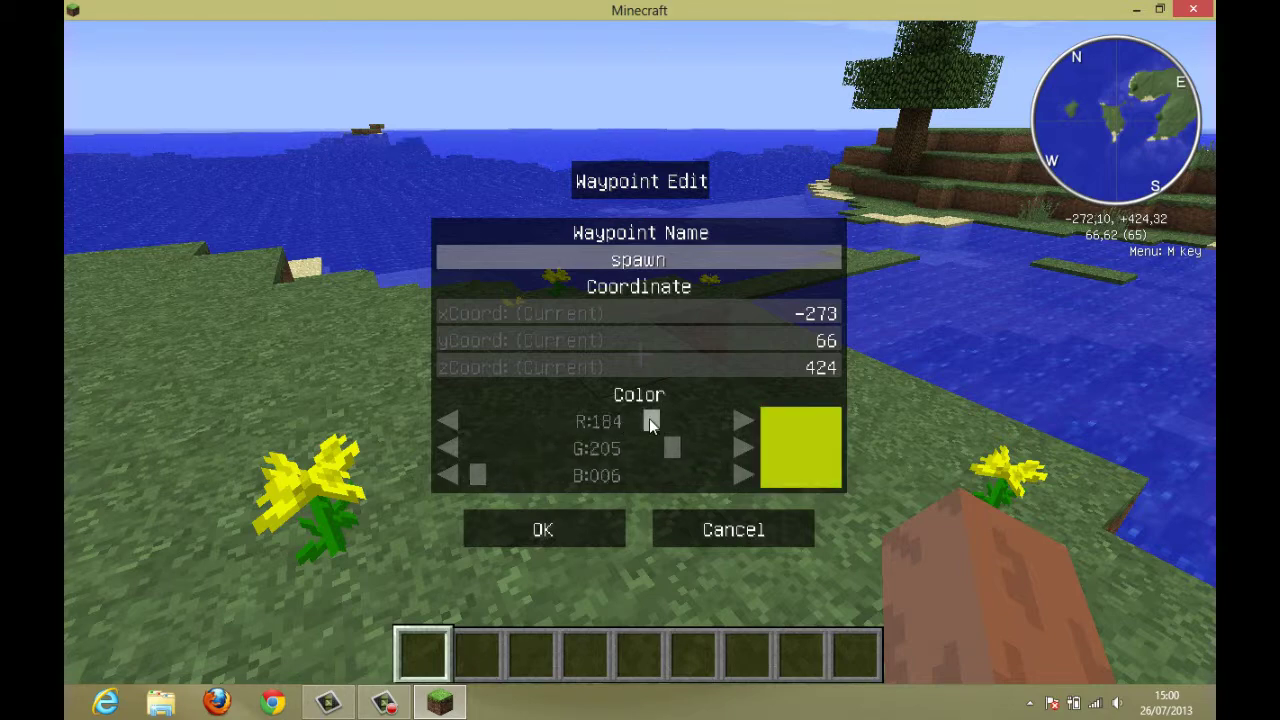
pyautogui.click(543, 530)
# Fly south over the water to the sandy islet with sugar cane, land, and face the spawn waypoint
pyautogui.press('w')
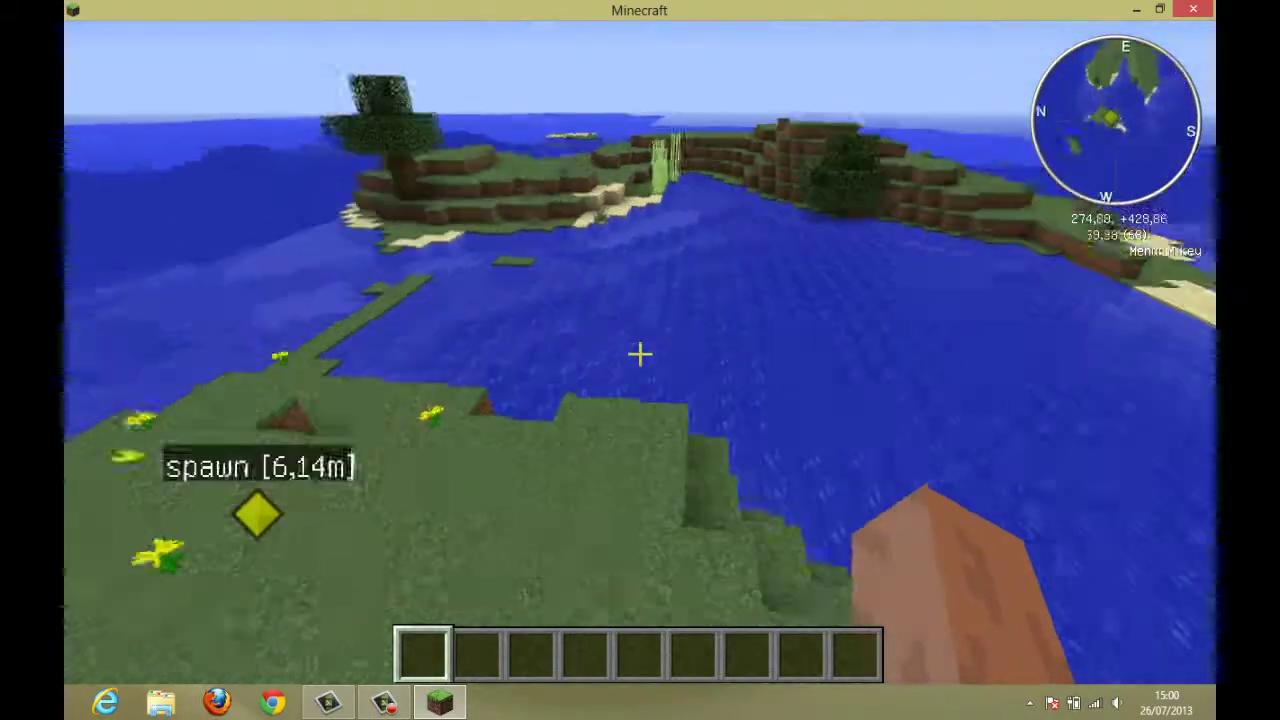
pyautogui.press('w')
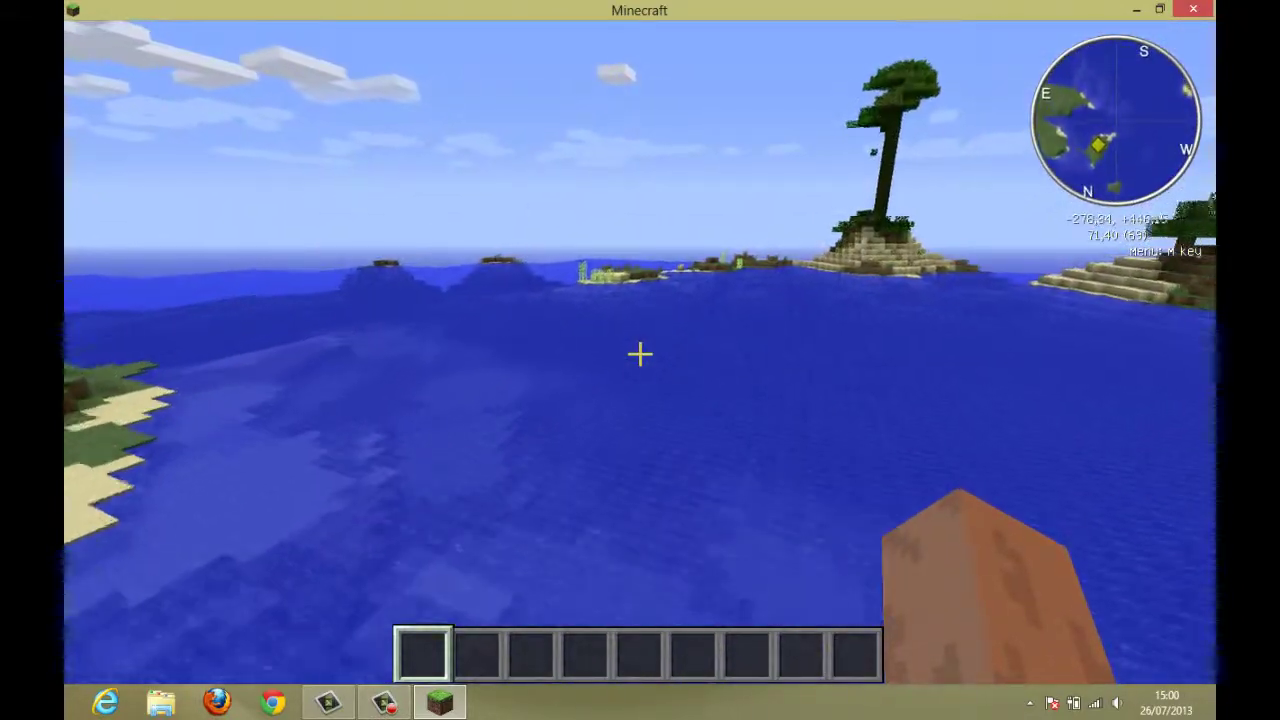
pyautogui.press('w')
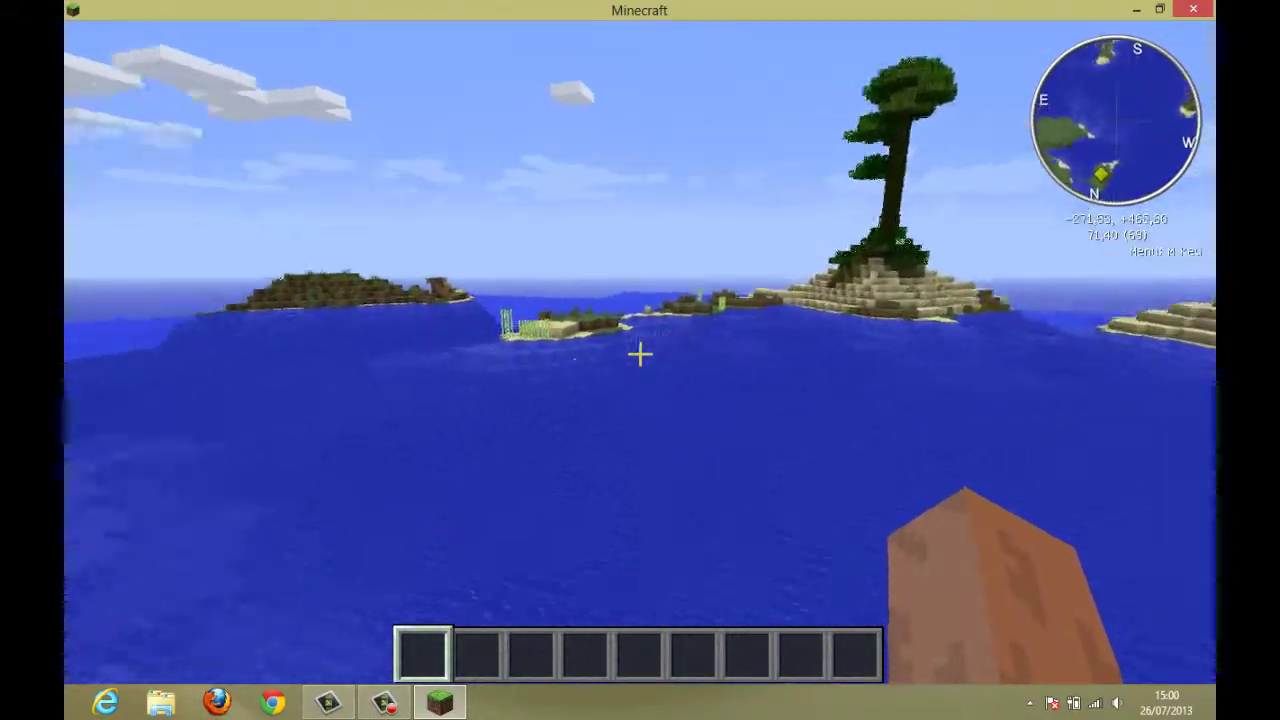
pyautogui.press('w')
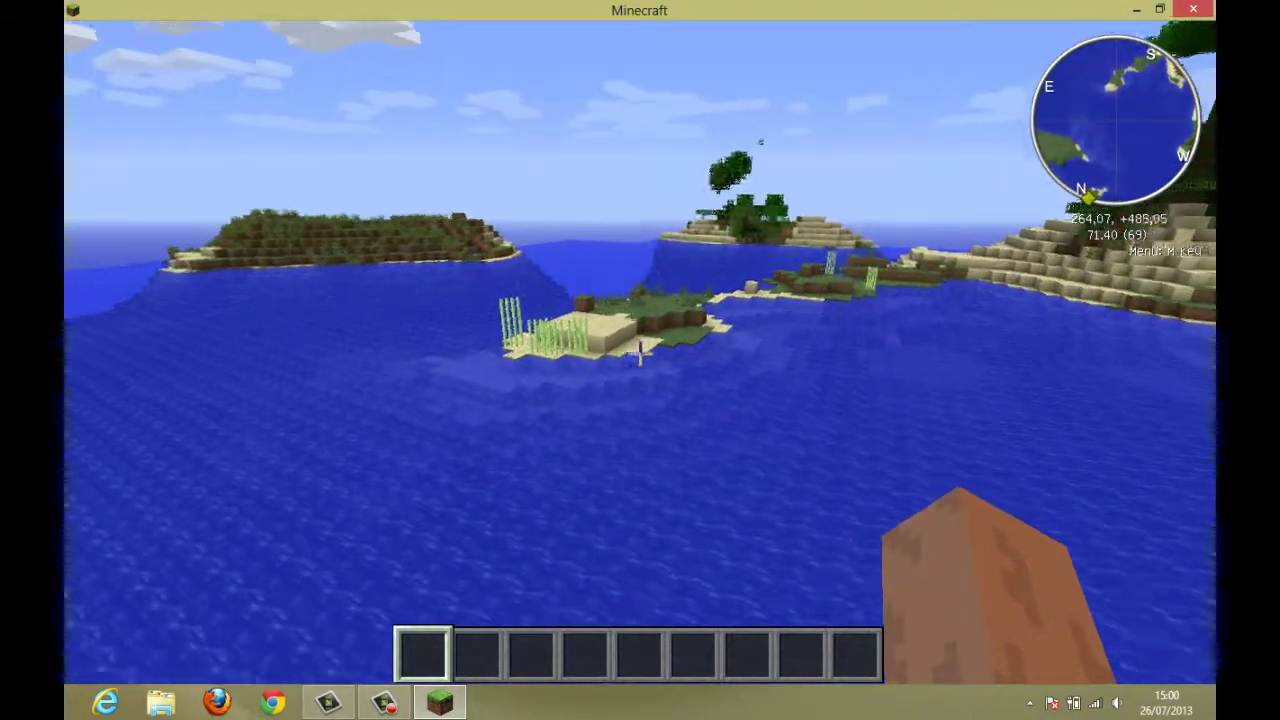
pyautogui.press('w')
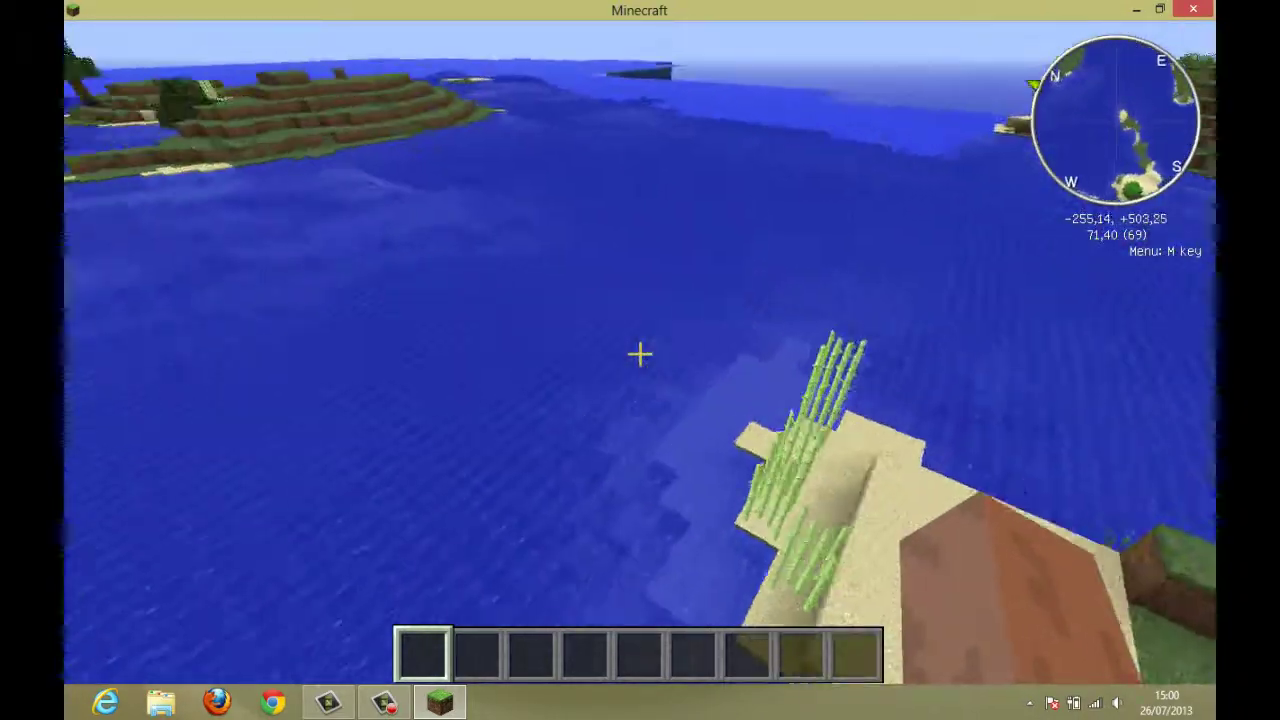
pyautogui.press('w')
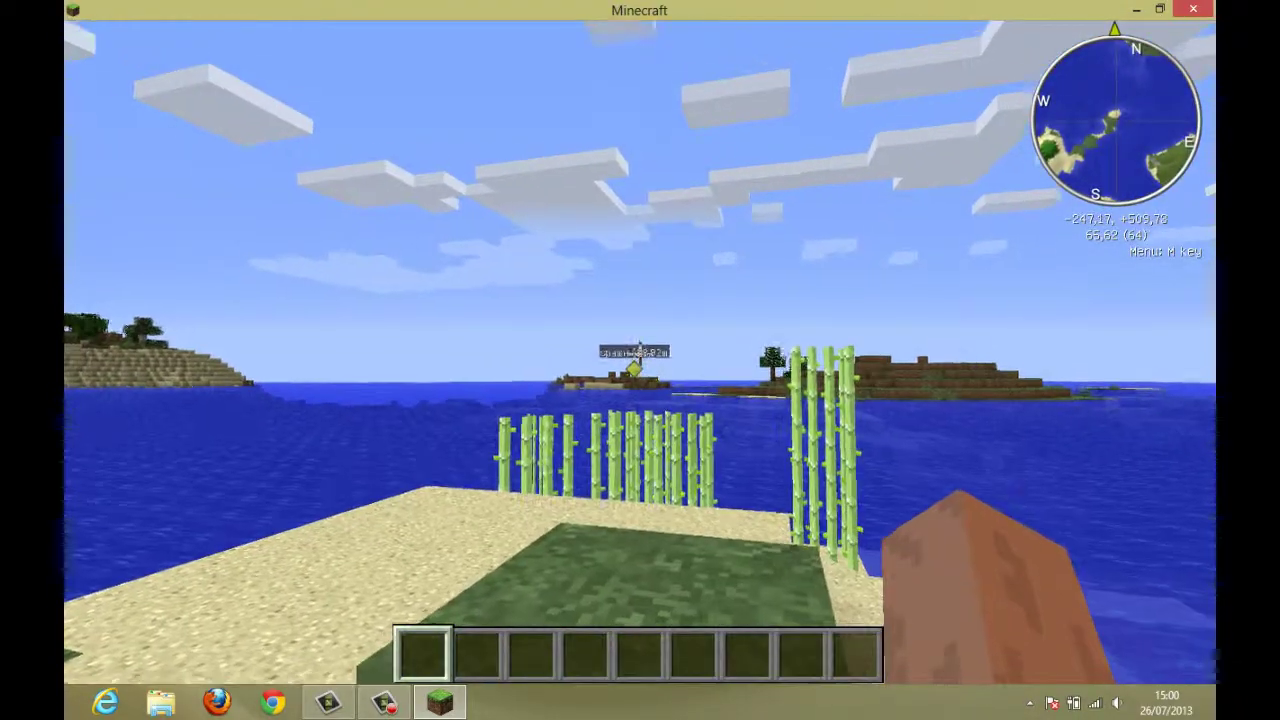
# Zoom in on the distant spawn waypoint to read its label, and return to the normal view
pyautogui.press('c')
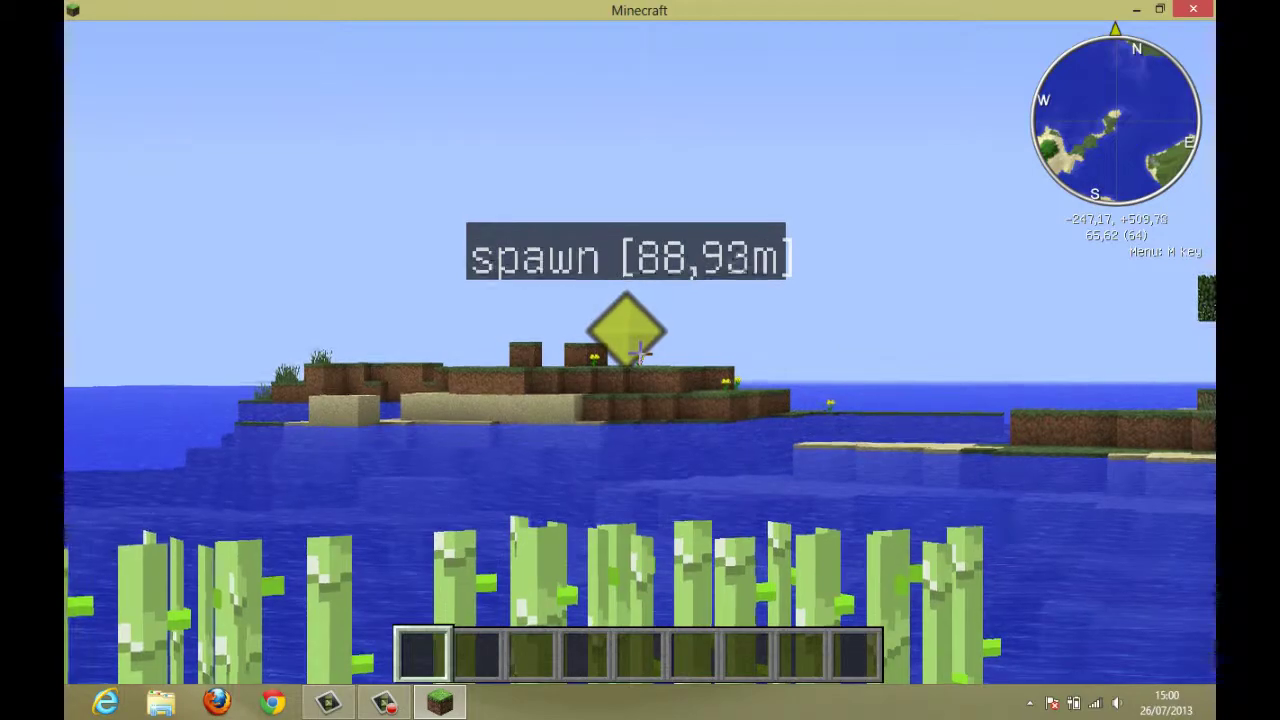
pyautogui.press('s')
pyautogui.press('w')
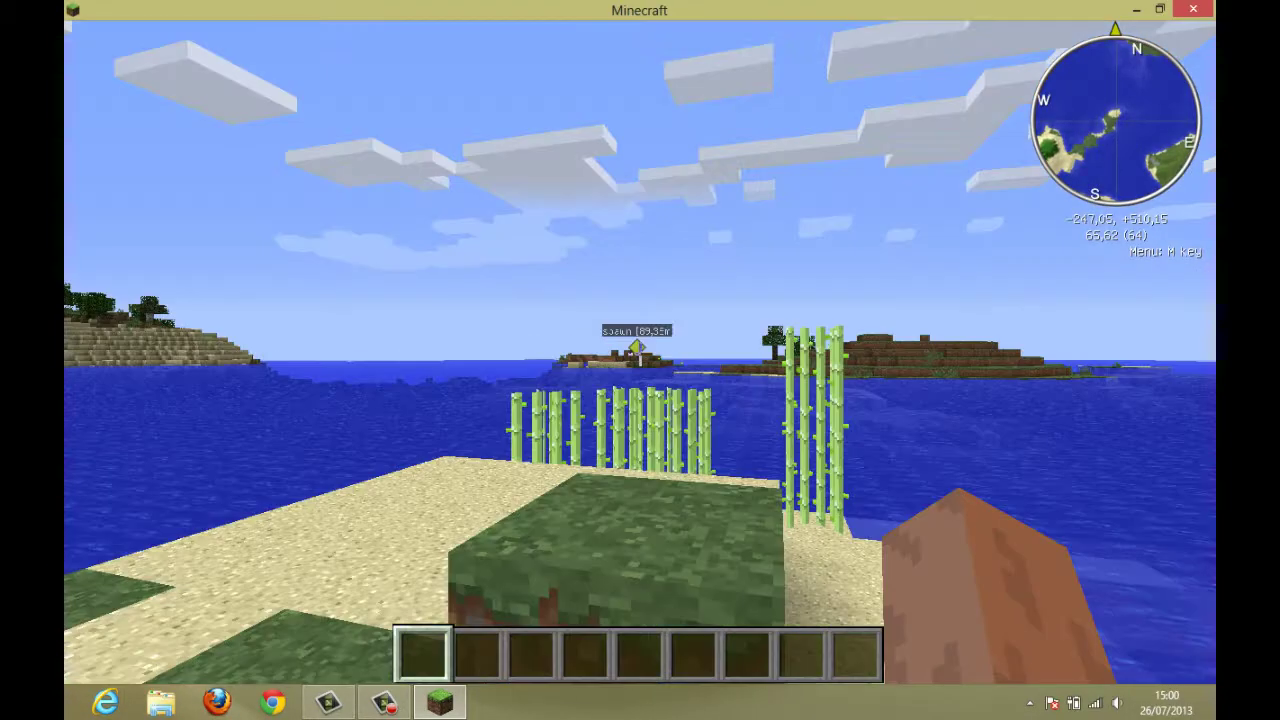
# Move forward on the sandy islet, then view the Rei's Minimap options menu and close it
pyautogui.press('w')
pyautogui.press('space')
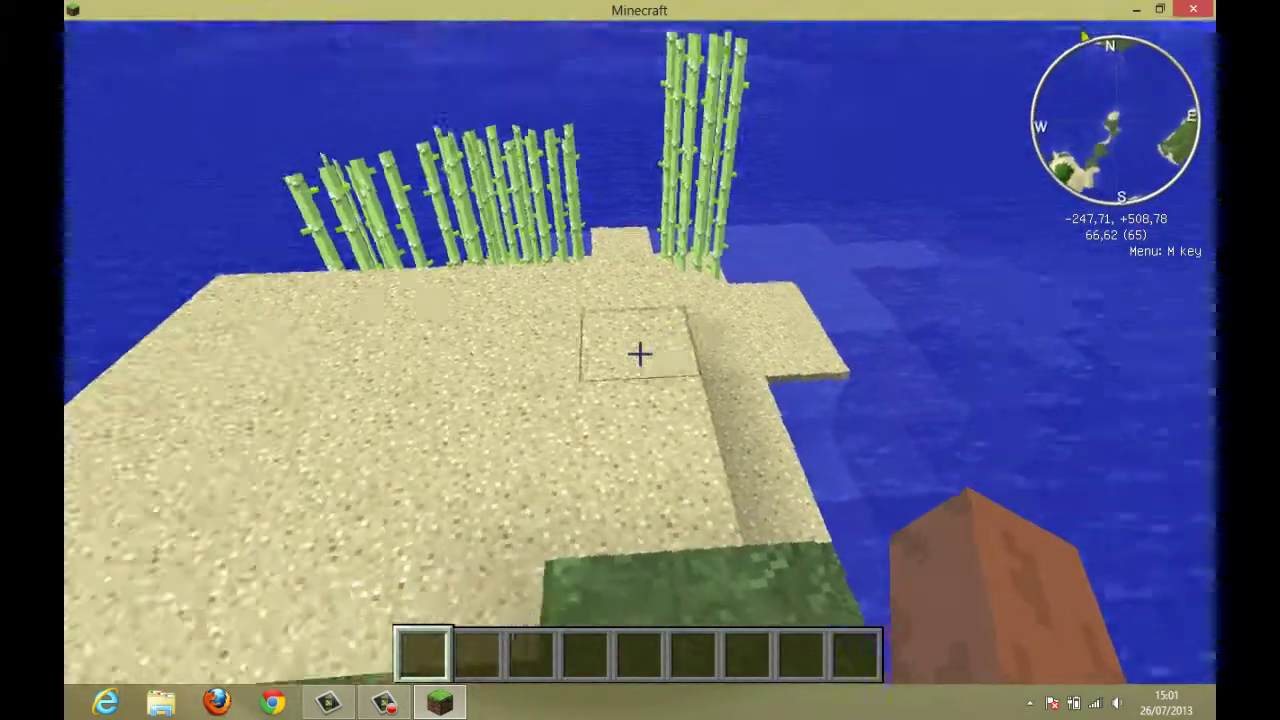
pyautogui.press('m')
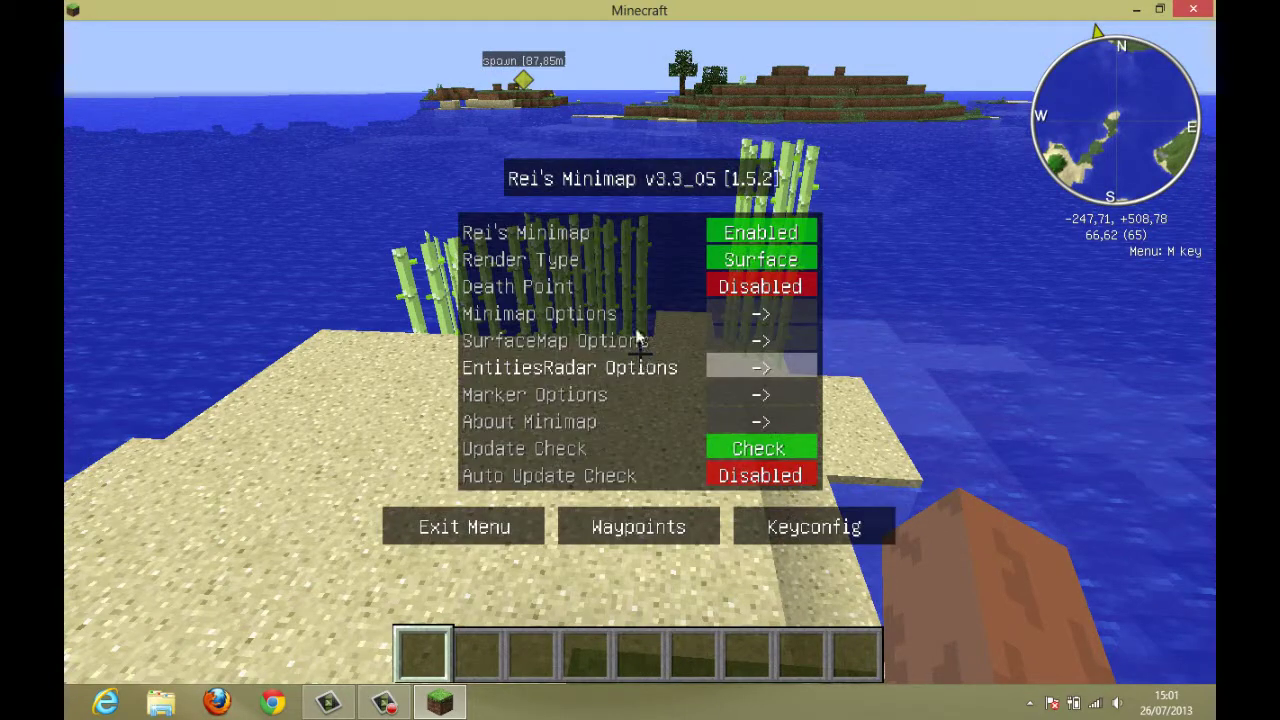
pyautogui.press('Escape')
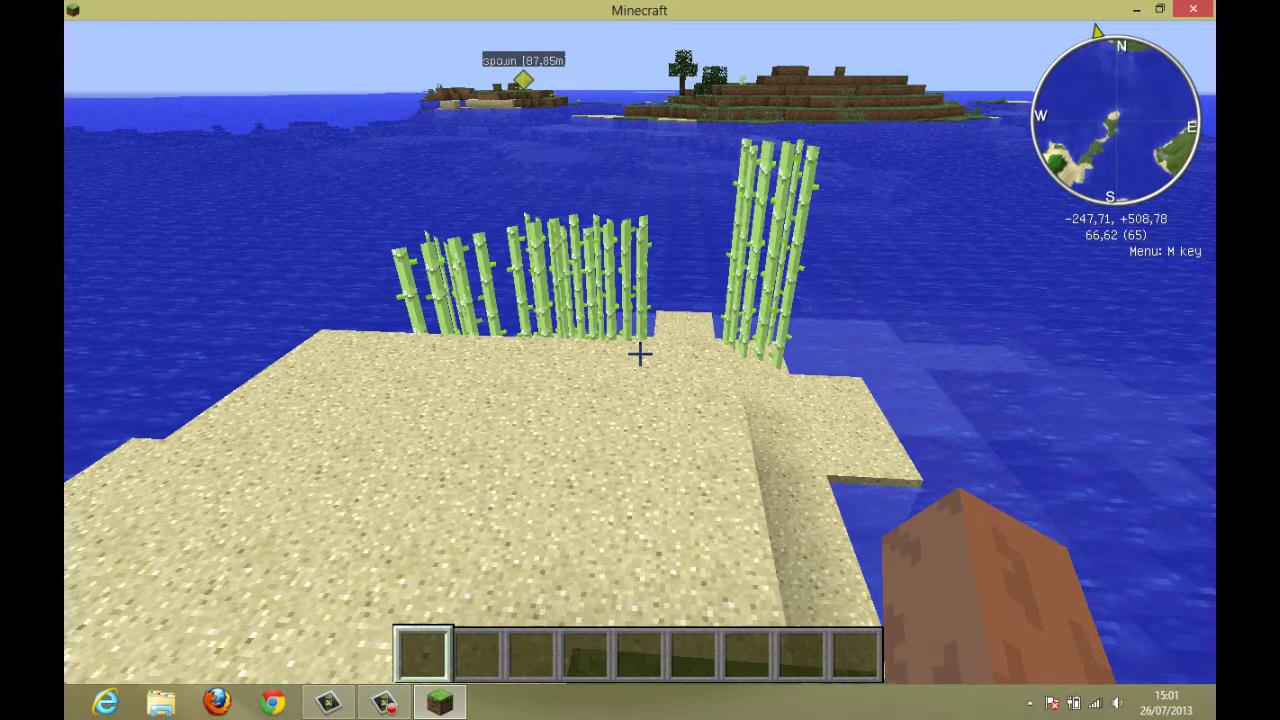
# Save and quit the world to the main menu, and close Minecraft
pyautogui.press('Escape')
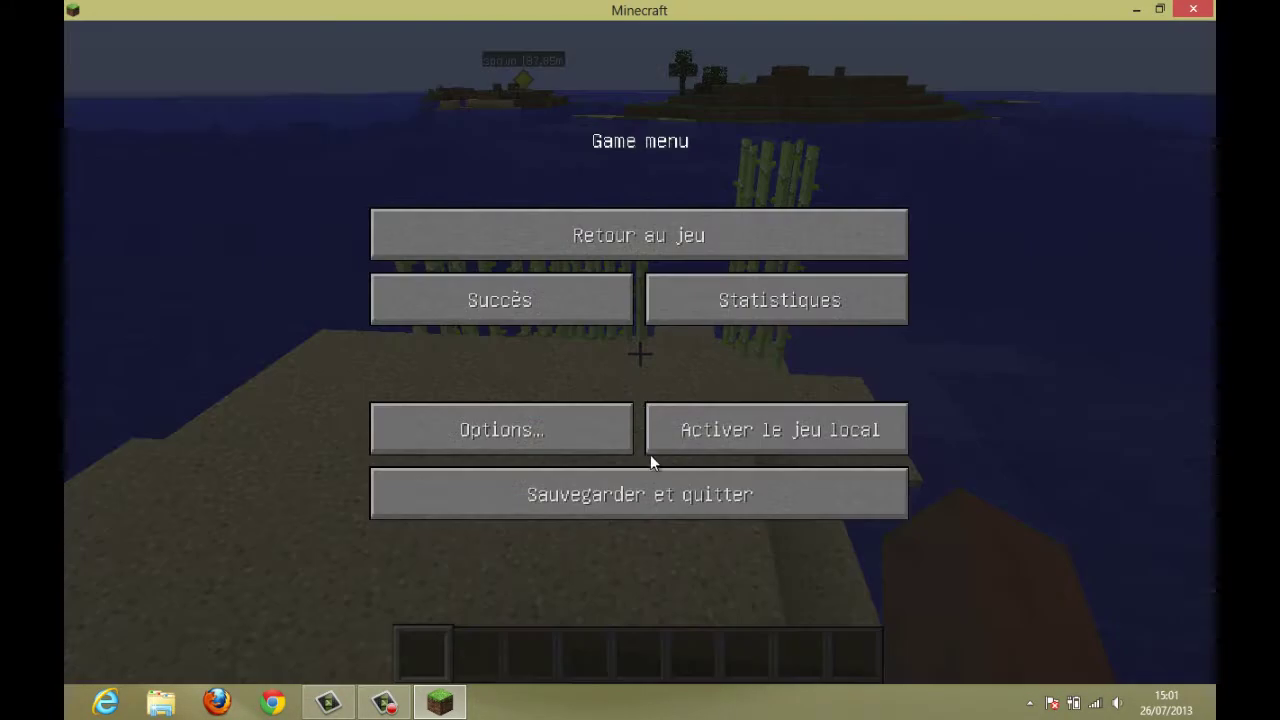
pyautogui.click(663, 480)
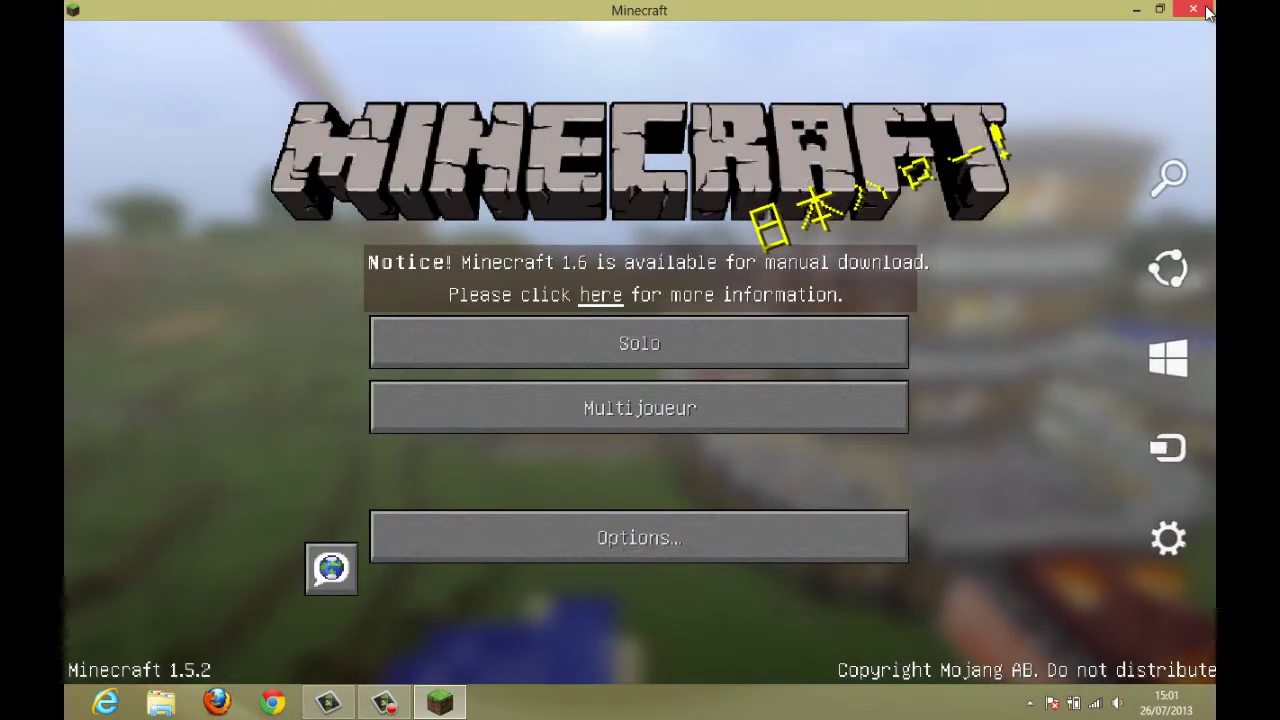
pyautogui.click(1193, 9)
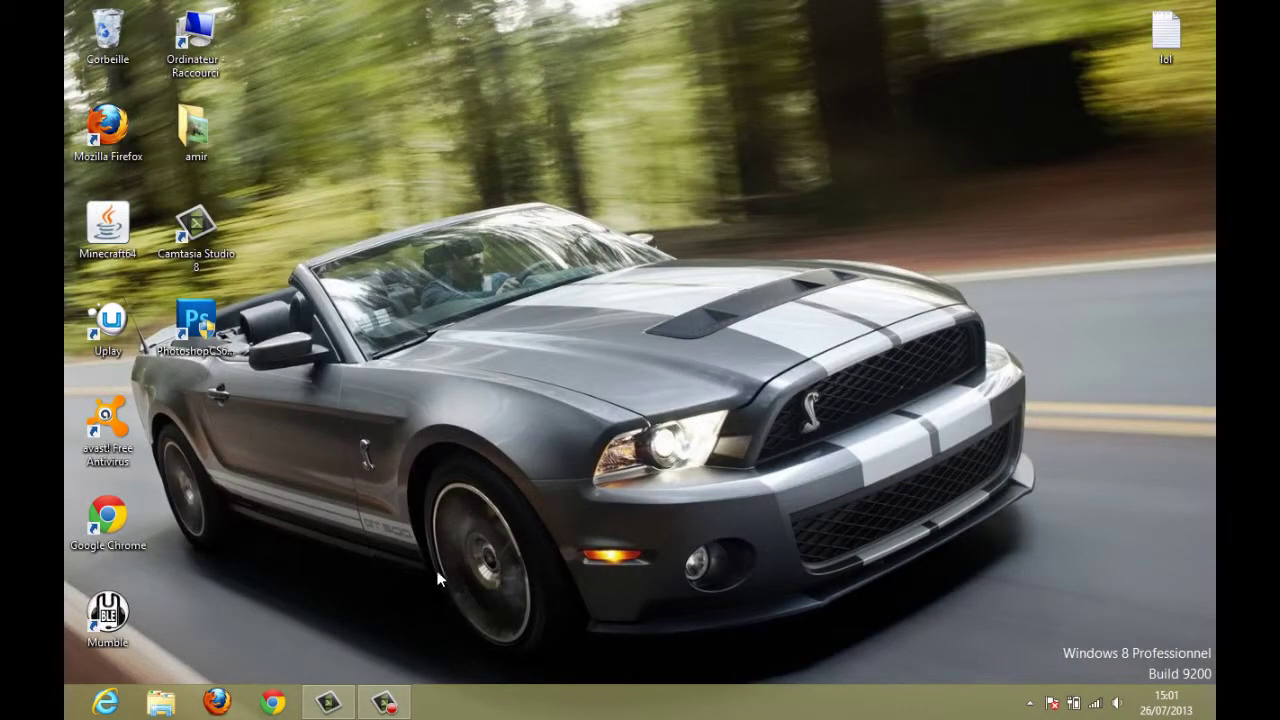